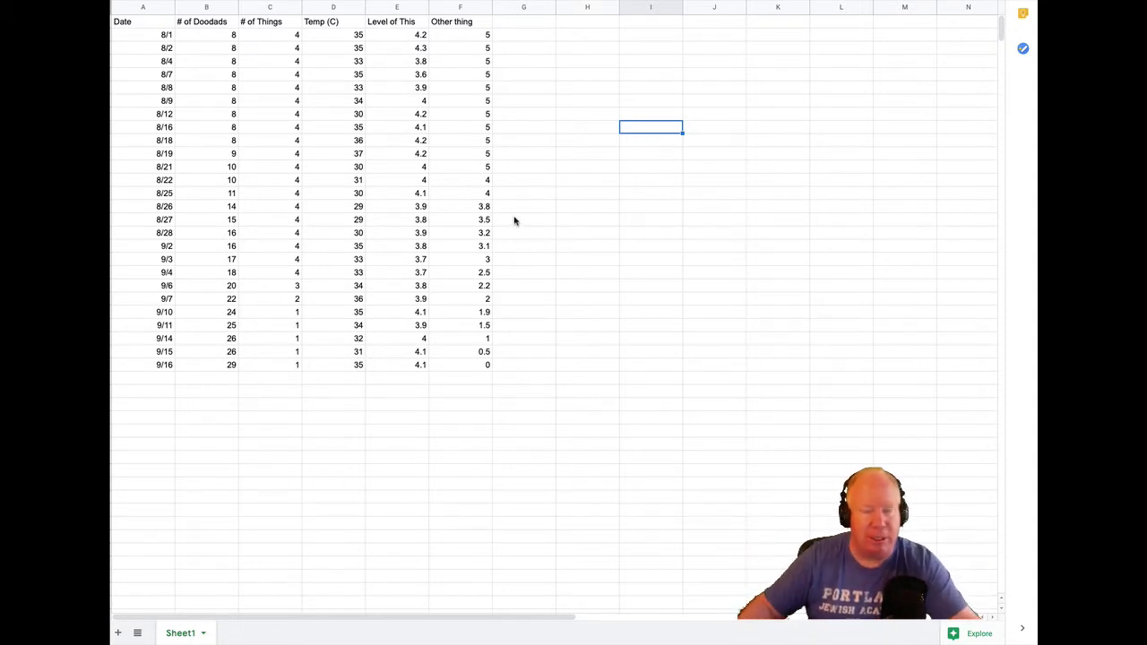
Select the 8/1 data row and look over how far the sheet extends in rows and columns.
click(686, 127)
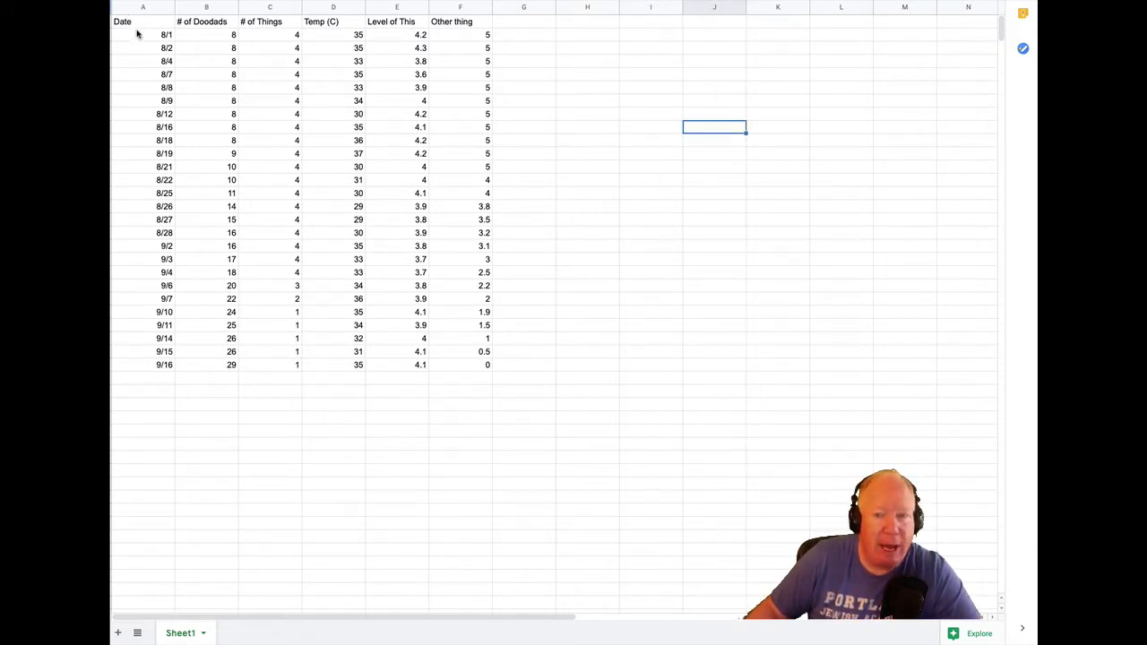
click(102, 35)
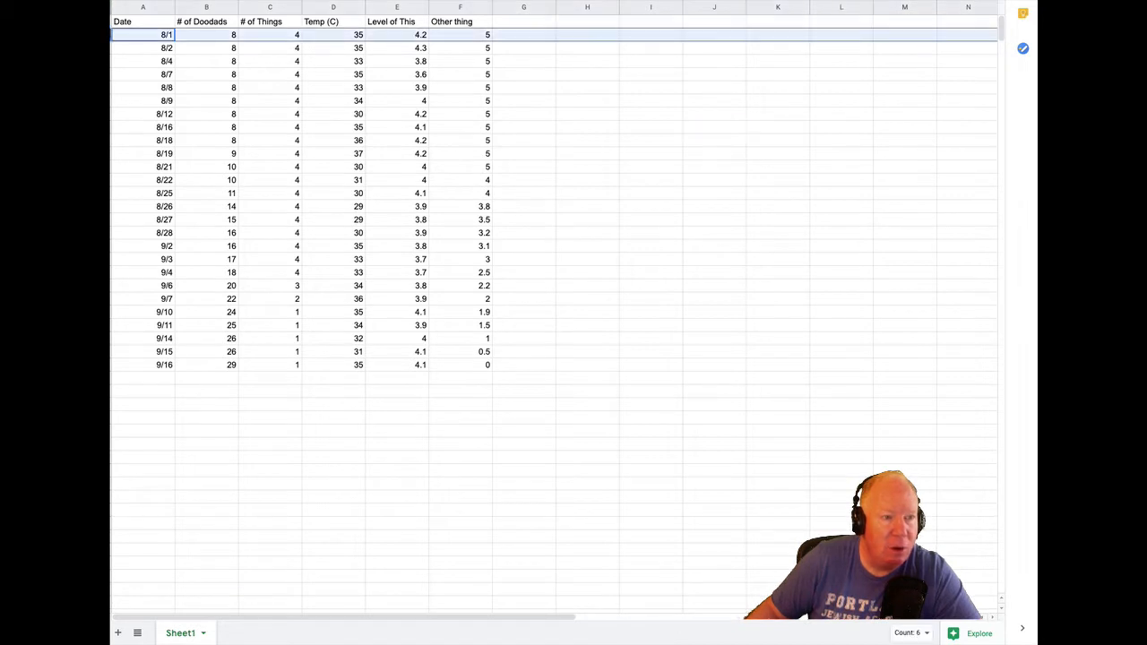
scroll(113, 233, down, 3)
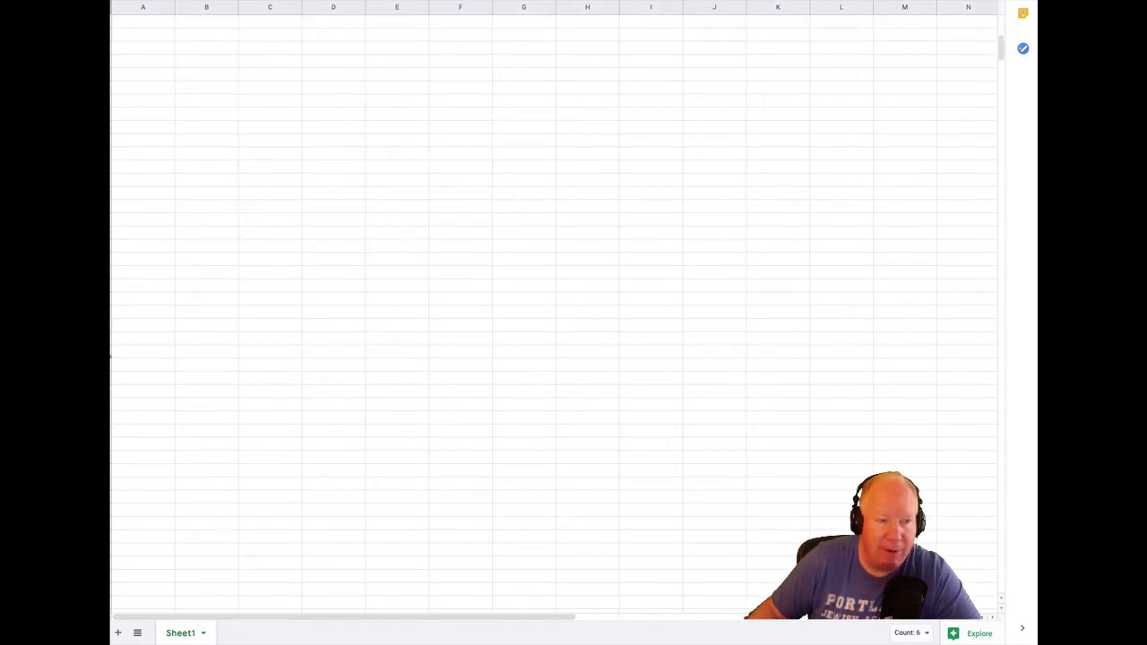
scroll(215, 273, up, 3)
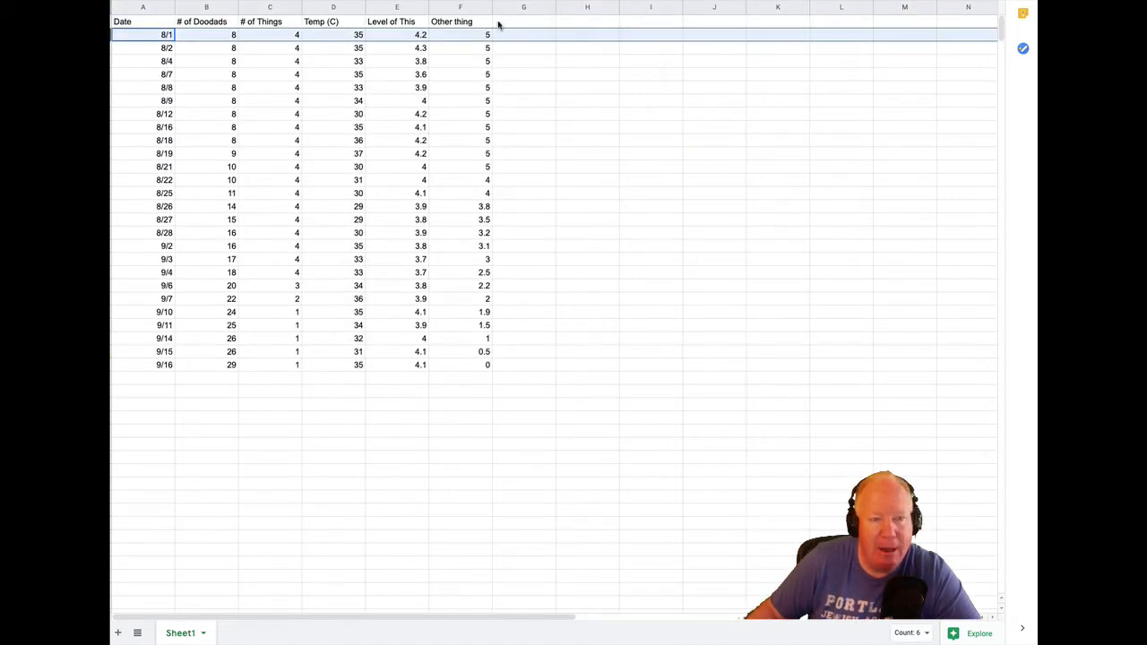
scroll(884, 71, right, 10)
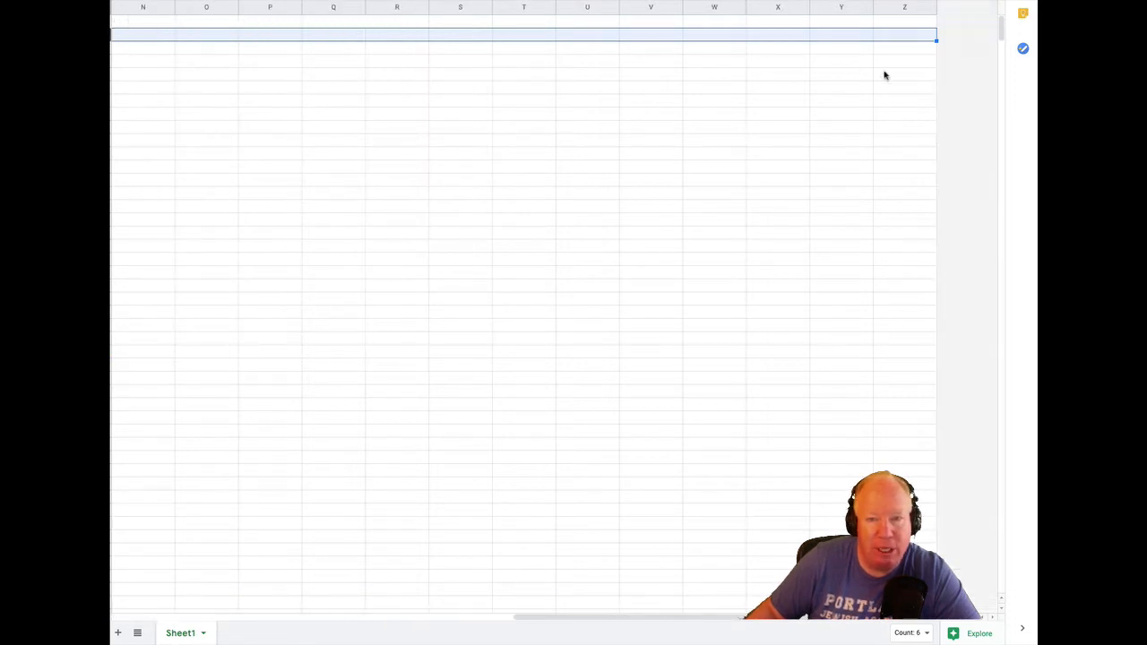
scroll(732, 84, left, 3)
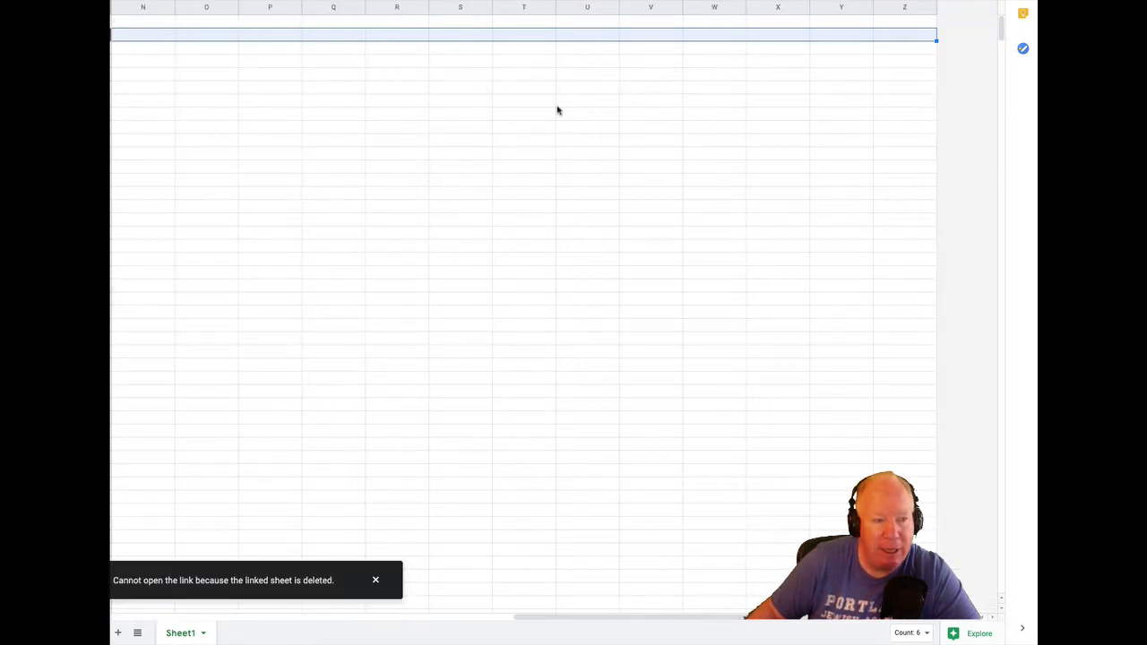
scroll(382, 202, left, 2)
scroll(383, 202, left, 5)
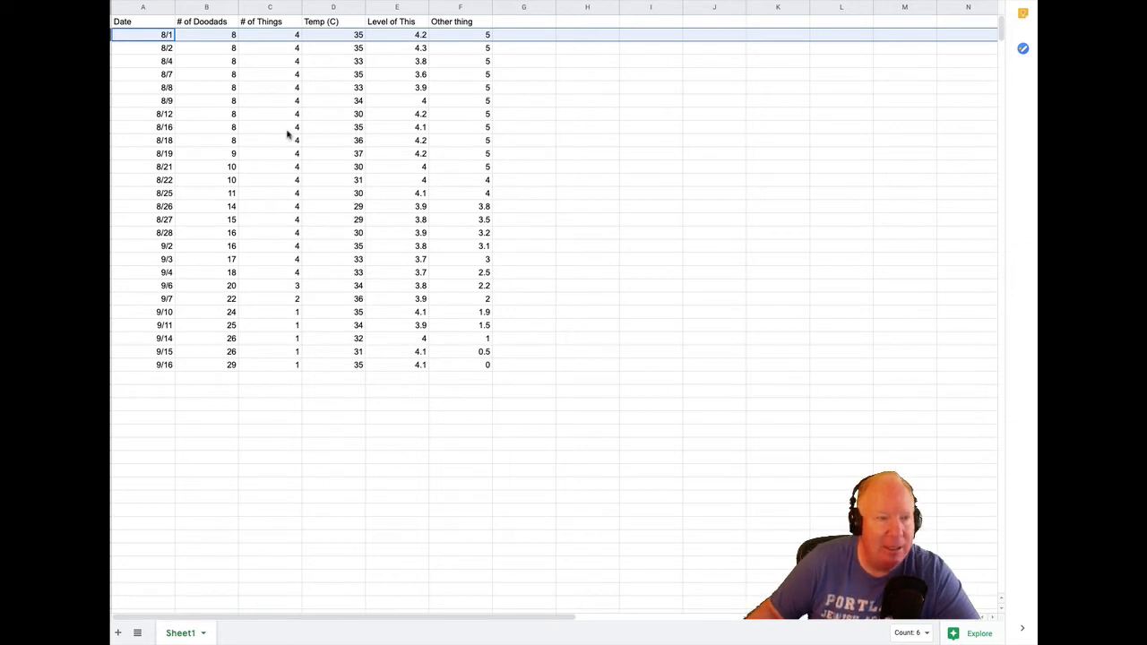
drag(137, 26, 323, 133)
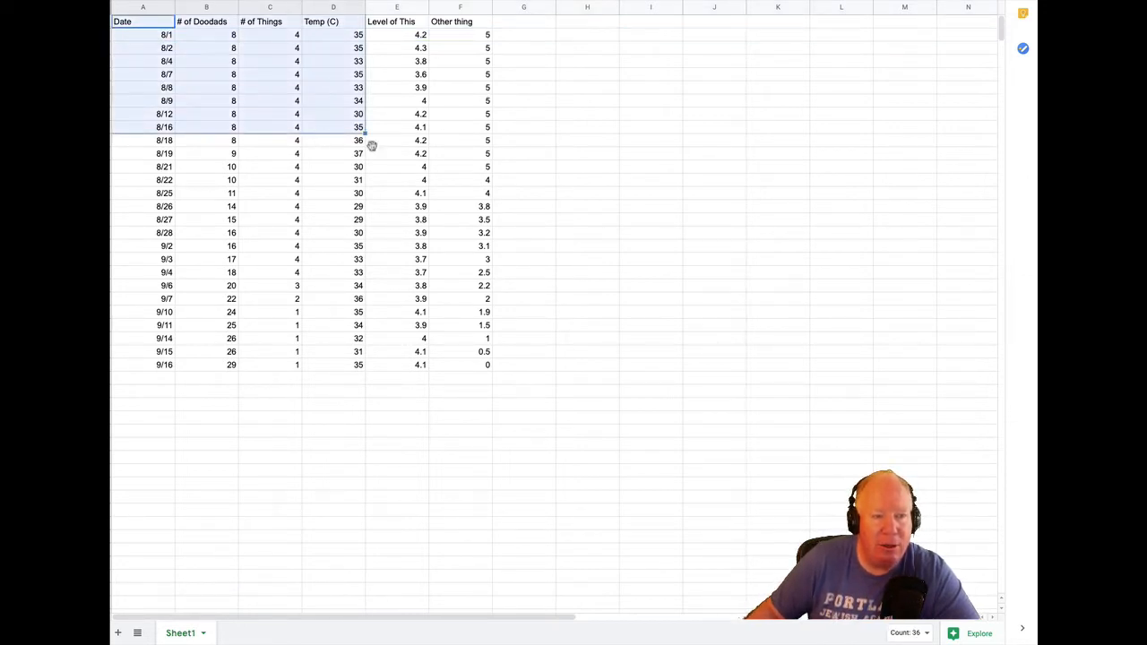
click(455, 140)
click(136, 26)
drag(136, 29, 141, 171)
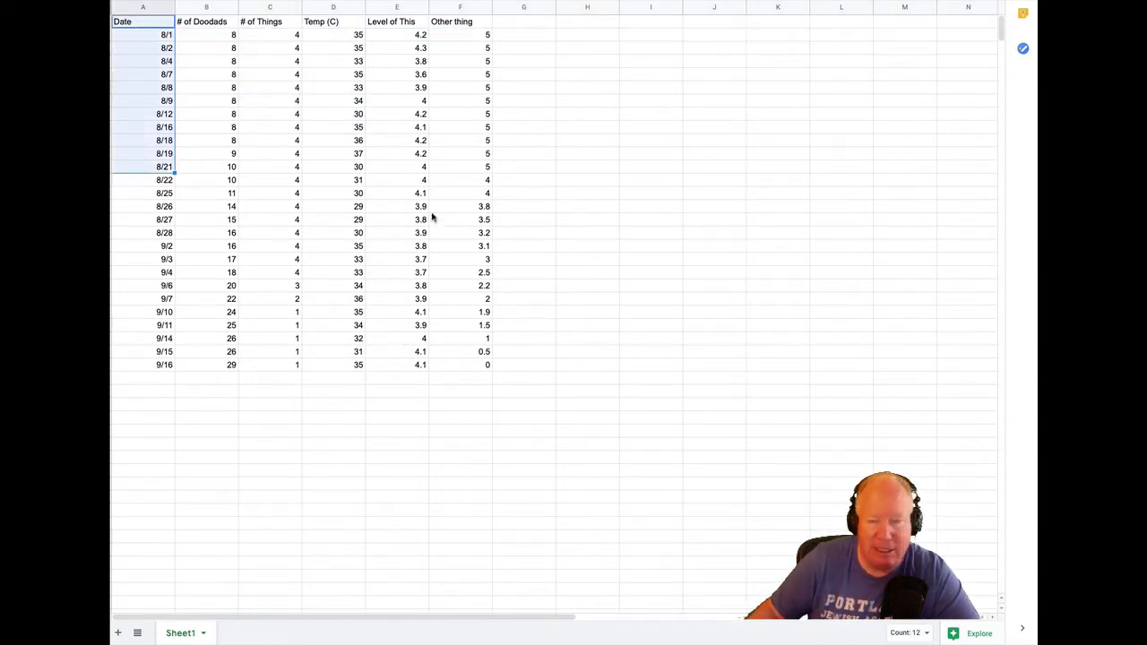
drag(532, 182, 591, 258)
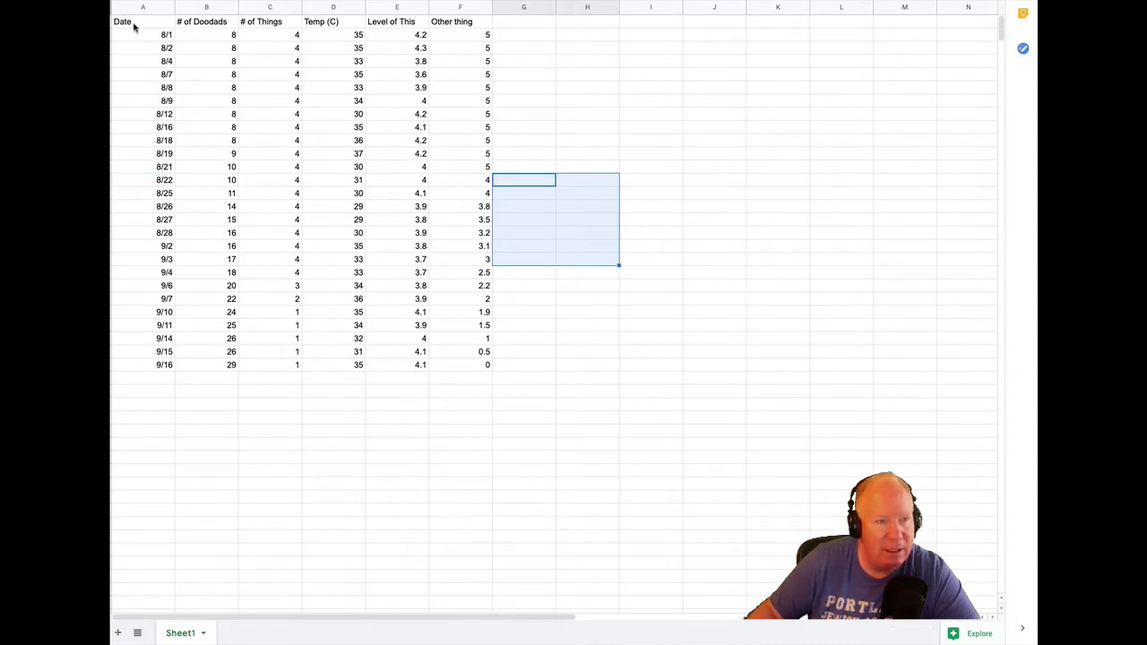
Select the whole data table A1:F27 with its headers and browse the suggested charts in Explore.
drag(136, 26, 487, 365)
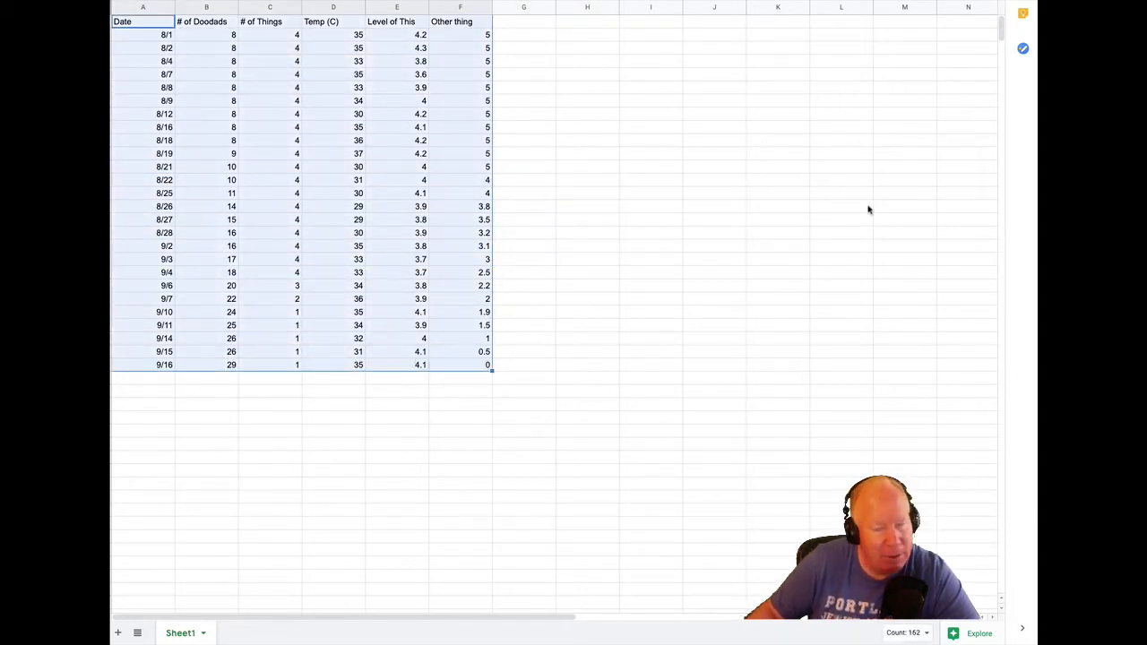
click(969, 634)
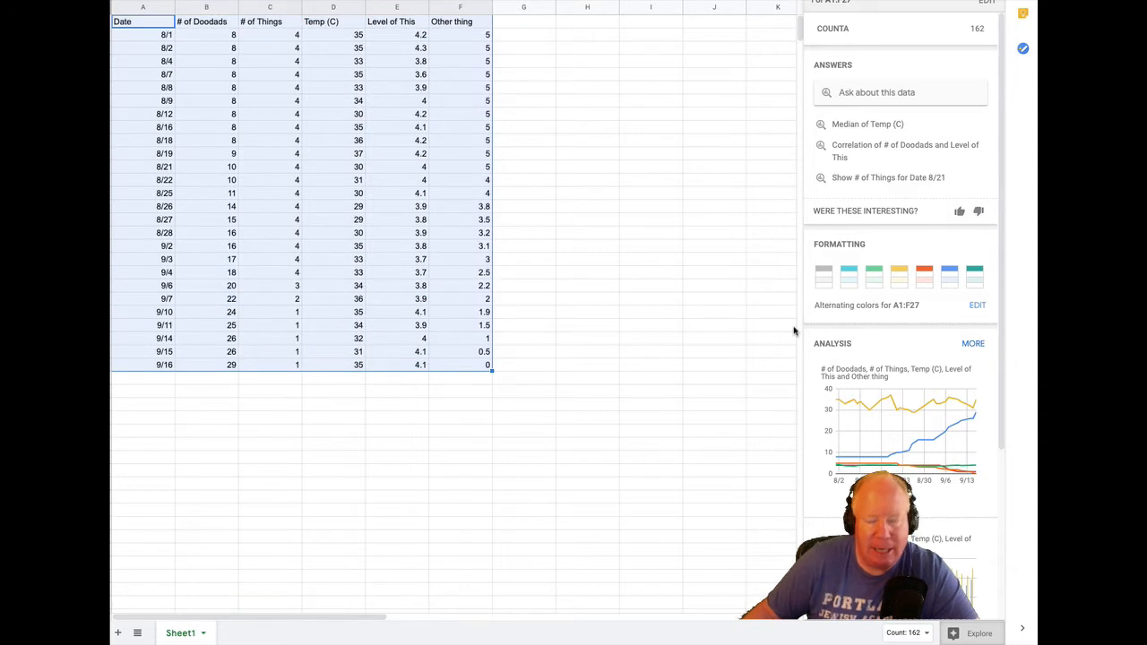
scroll(815, 386, down, 5)
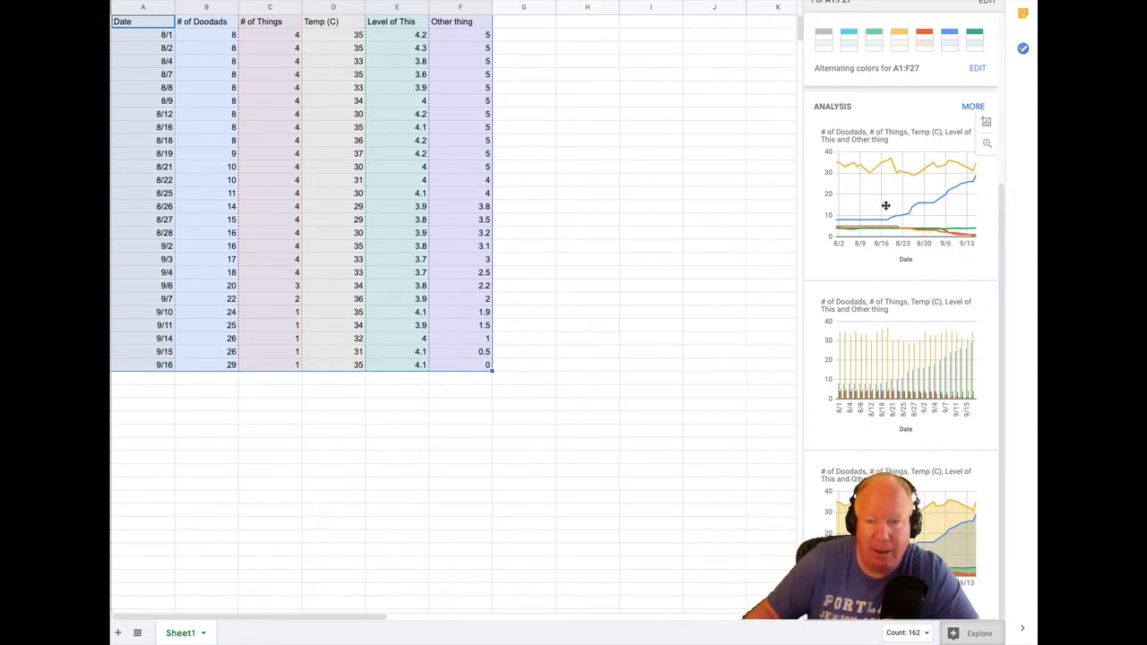
scroll(971, 110, down, 2)
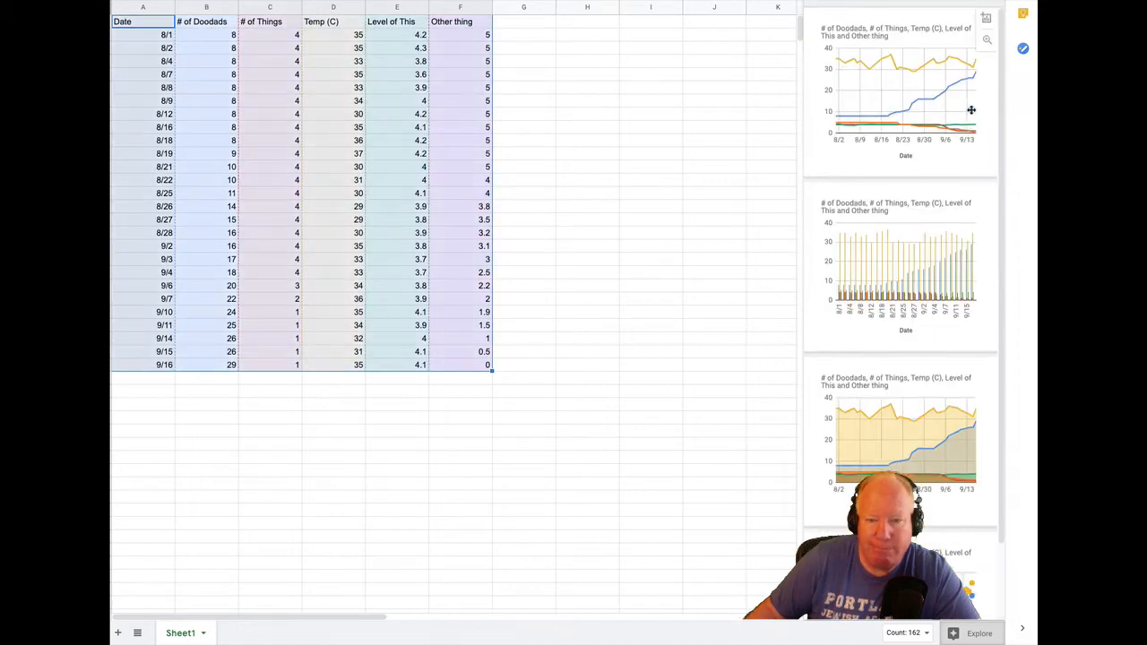
scroll(908, 184, down, 2)
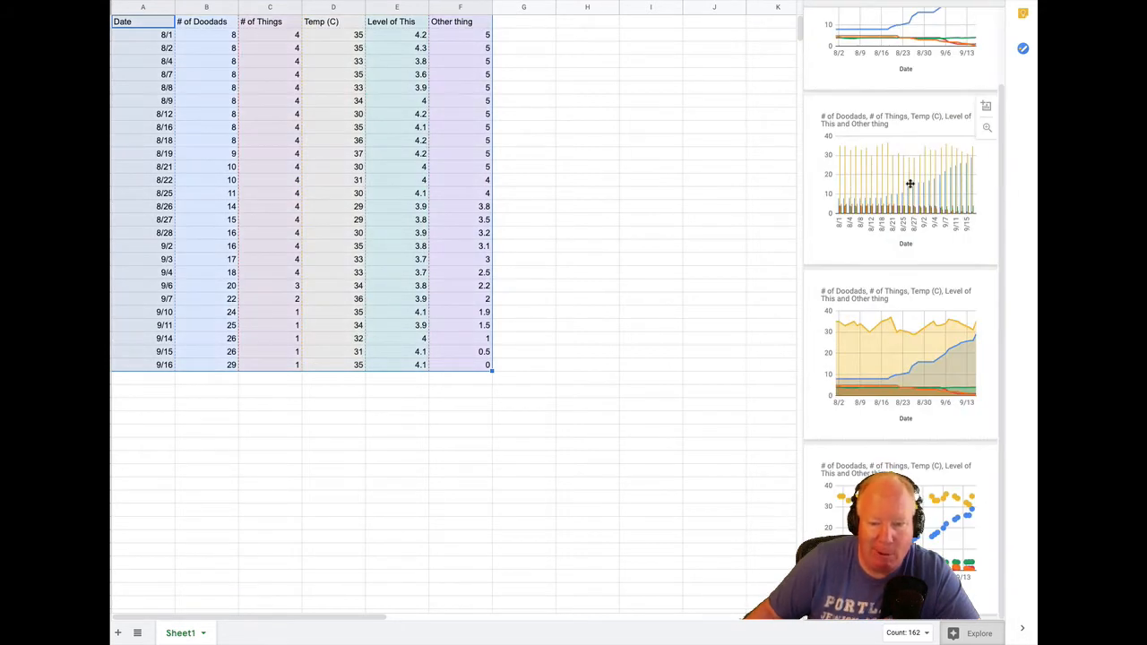
scroll(908, 187, up, 2)
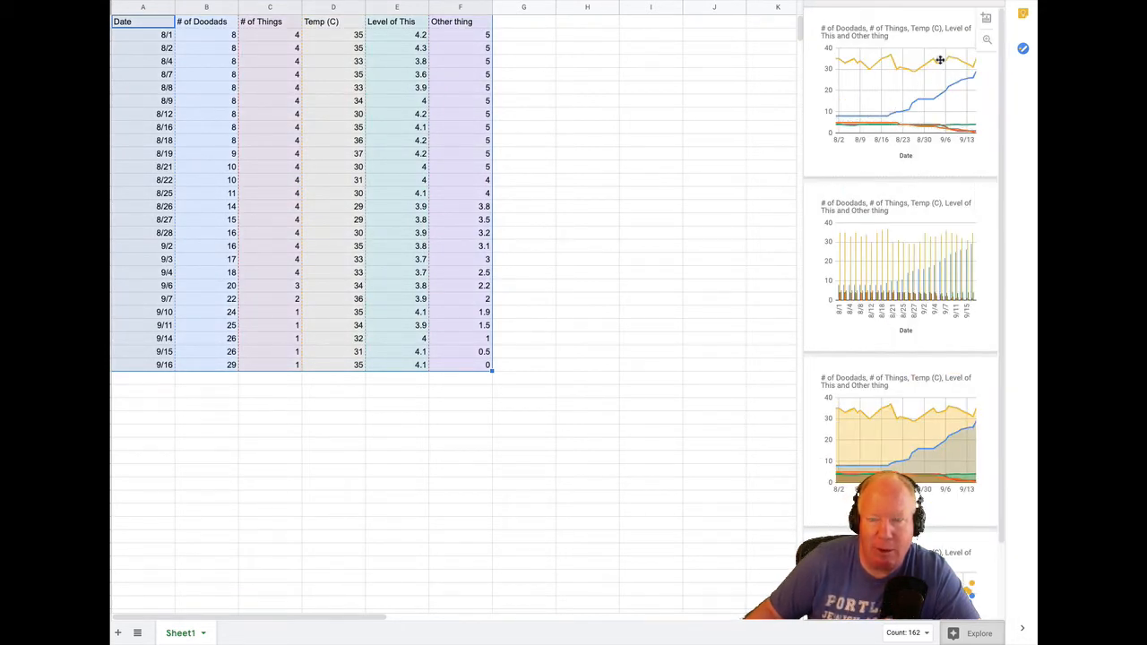
Insert the suggested line chart of all columns, enlarge it and place it over the middle of the sheet.
click(987, 24)
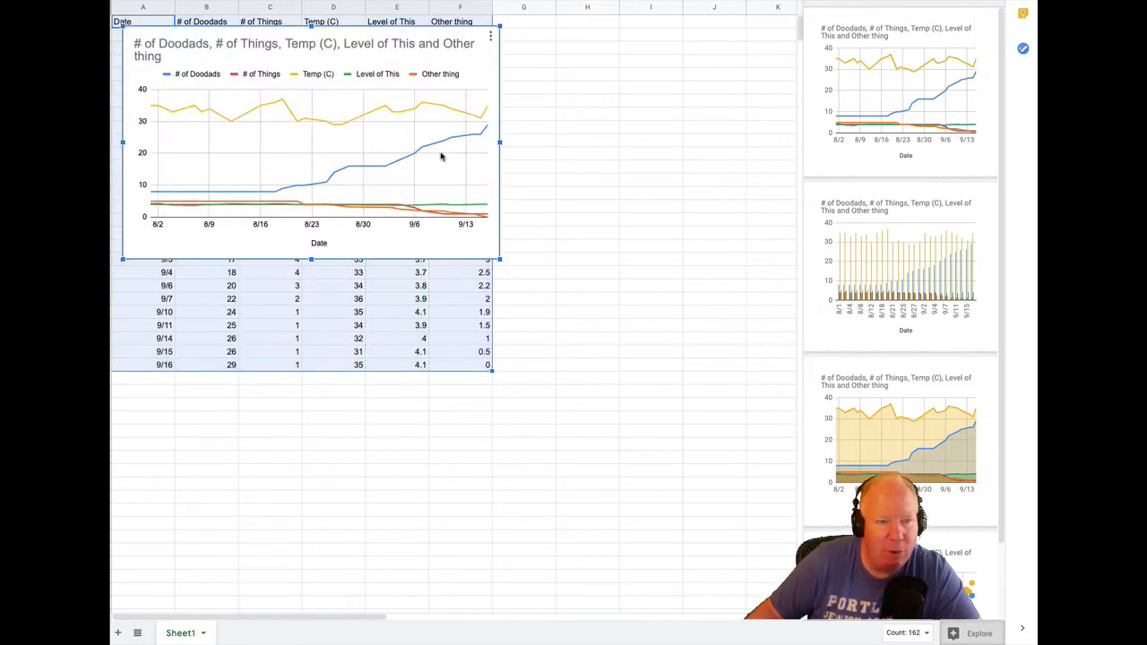
drag(440, 156, 552, 347)
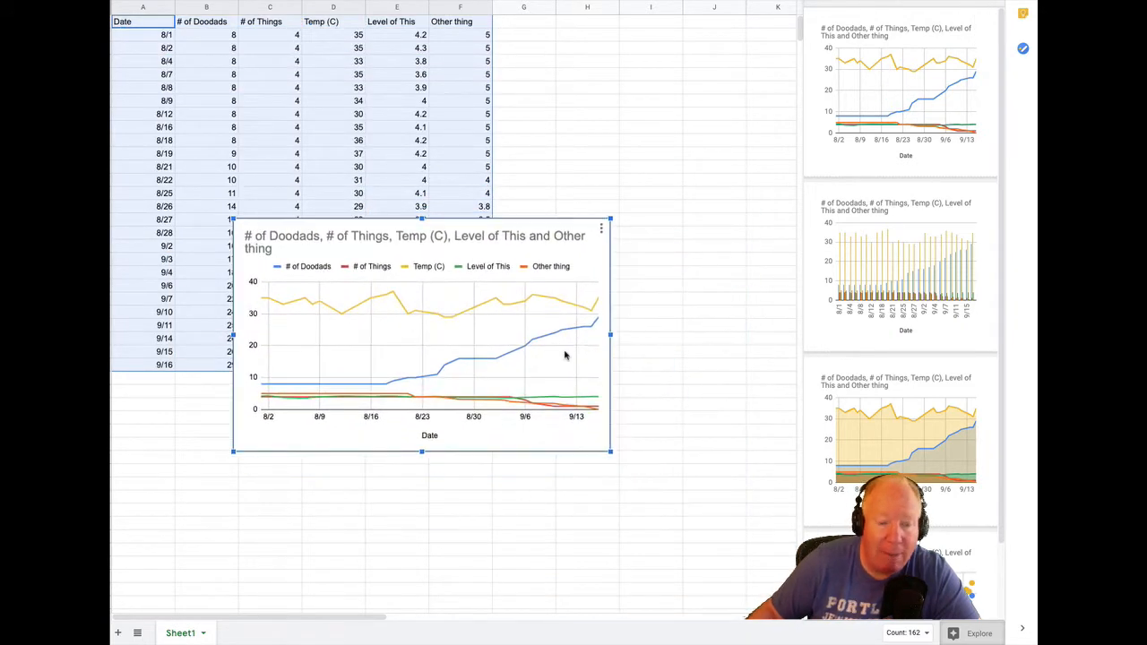
drag(611, 454, 824, 580)
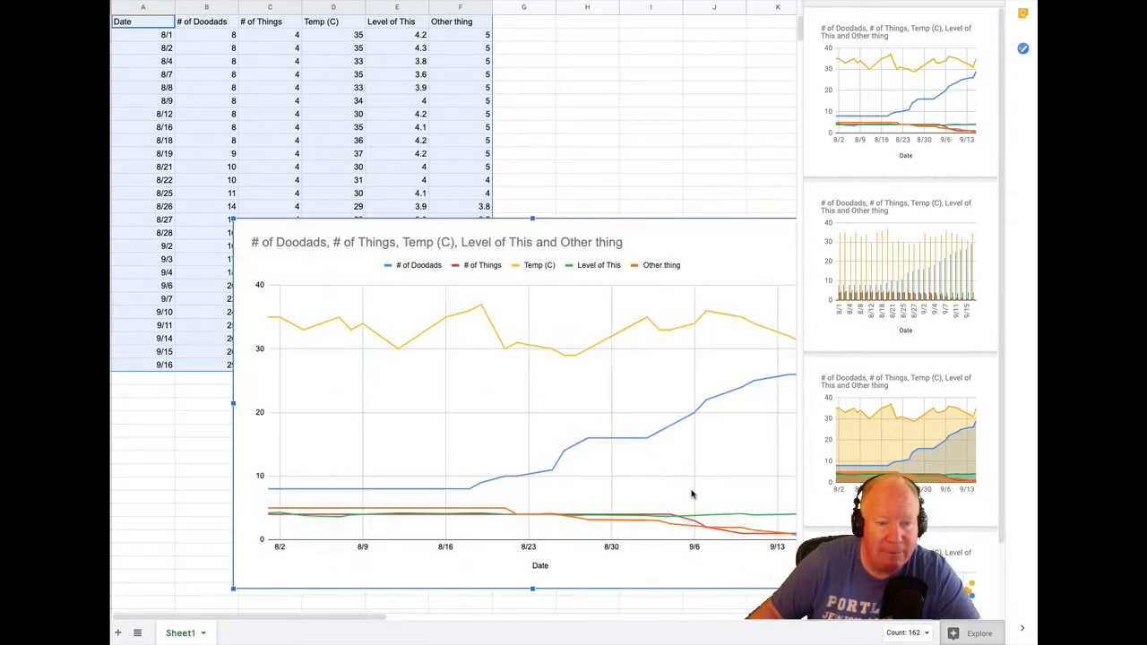
drag(691, 494, 627, 428)
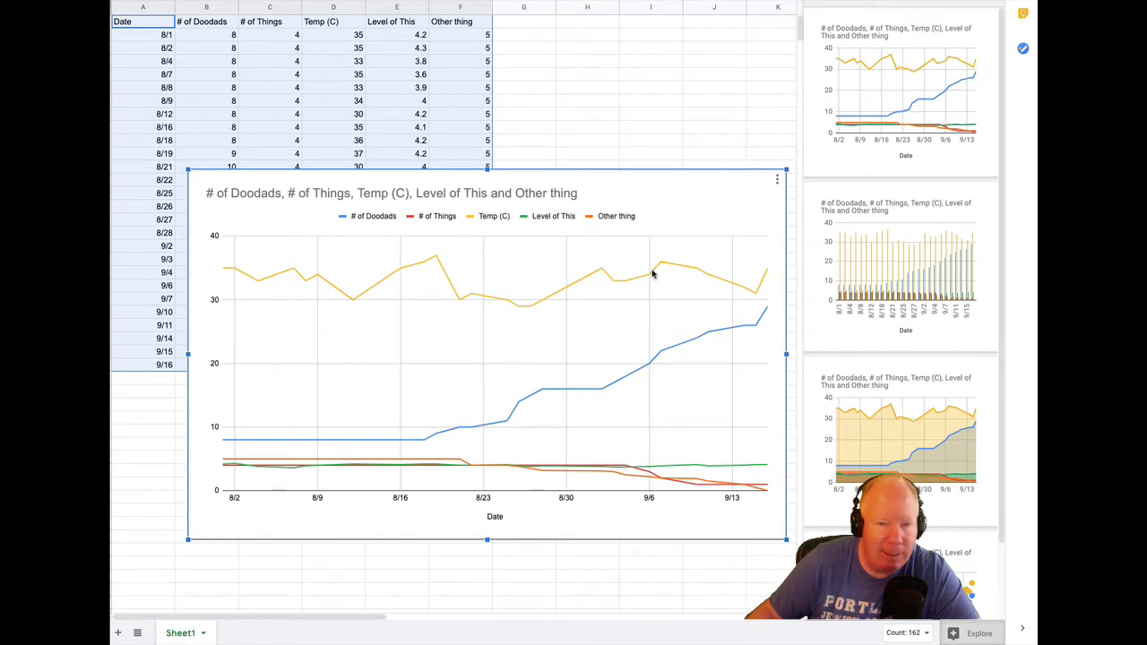
Delete the line chart of all columns from the sheet.
click(777, 181)
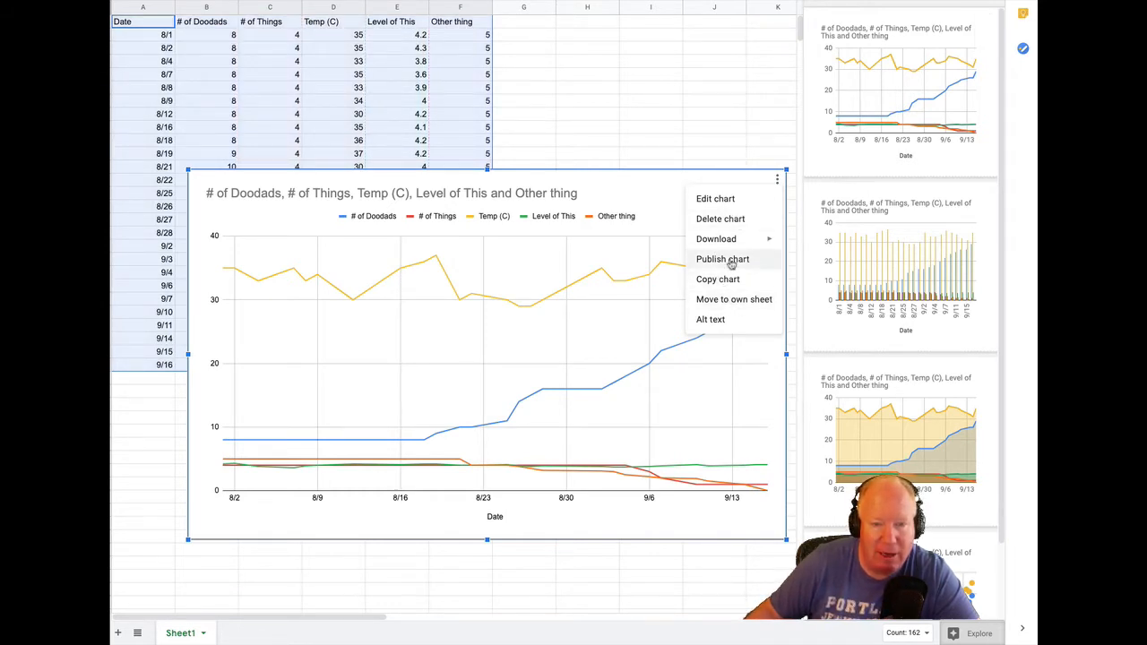
click(728, 220)
click(676, 234)
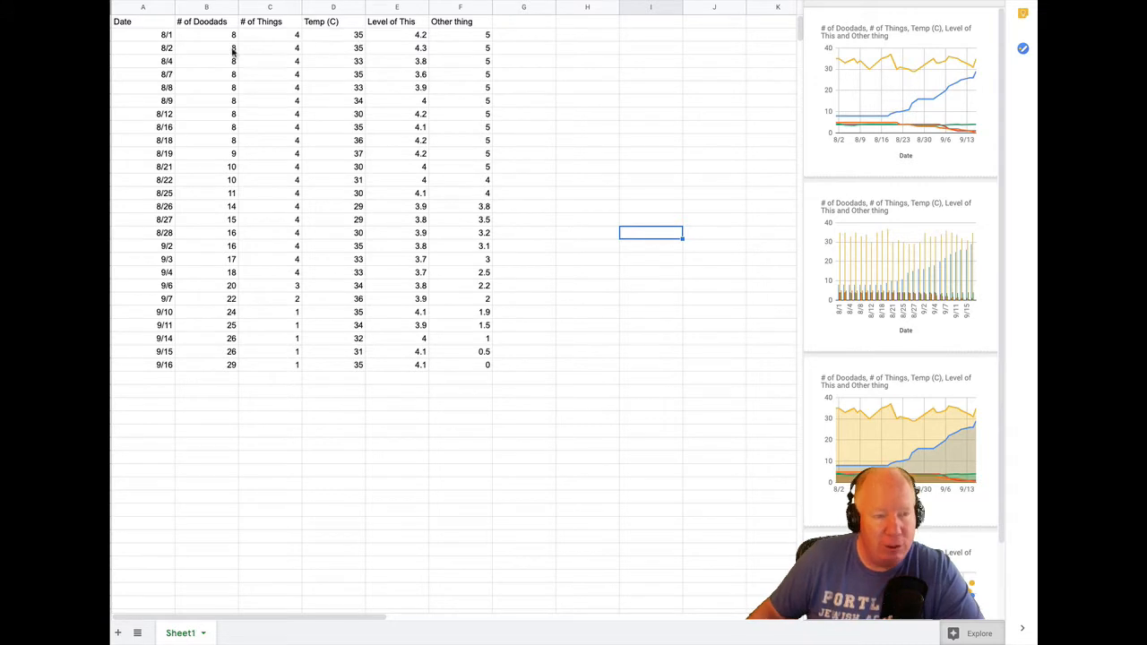
Select the Date, # of Doodads and Temp (C) columns with headers and insert the suggested line chart.
drag(145, 25, 230, 366)
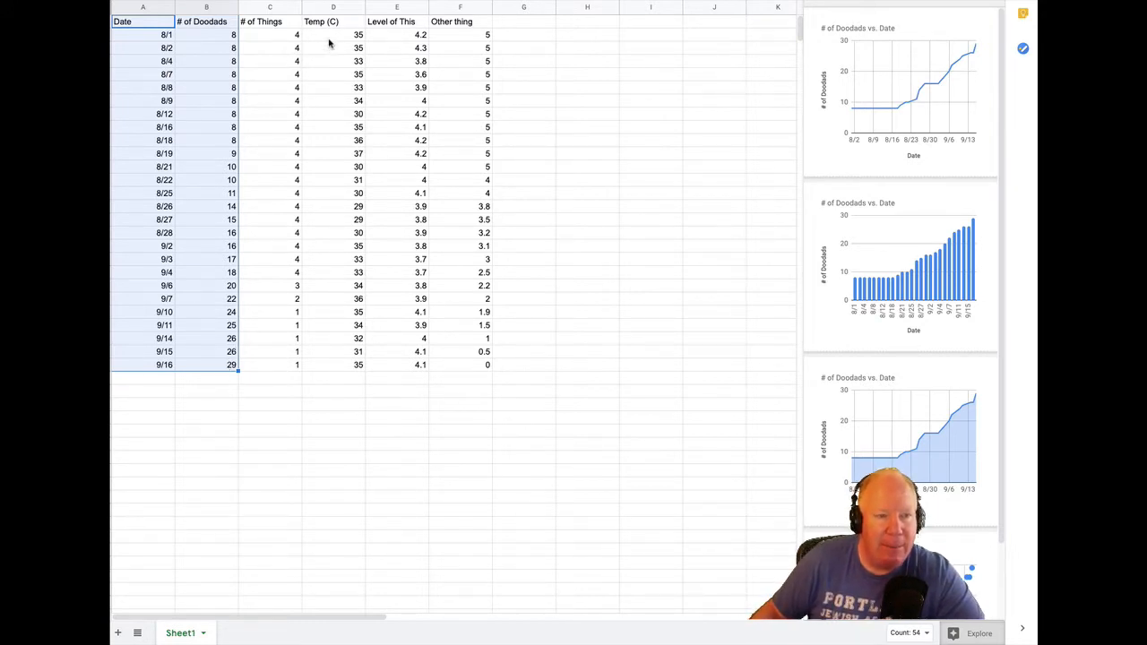
drag(325, 27, 353, 371)
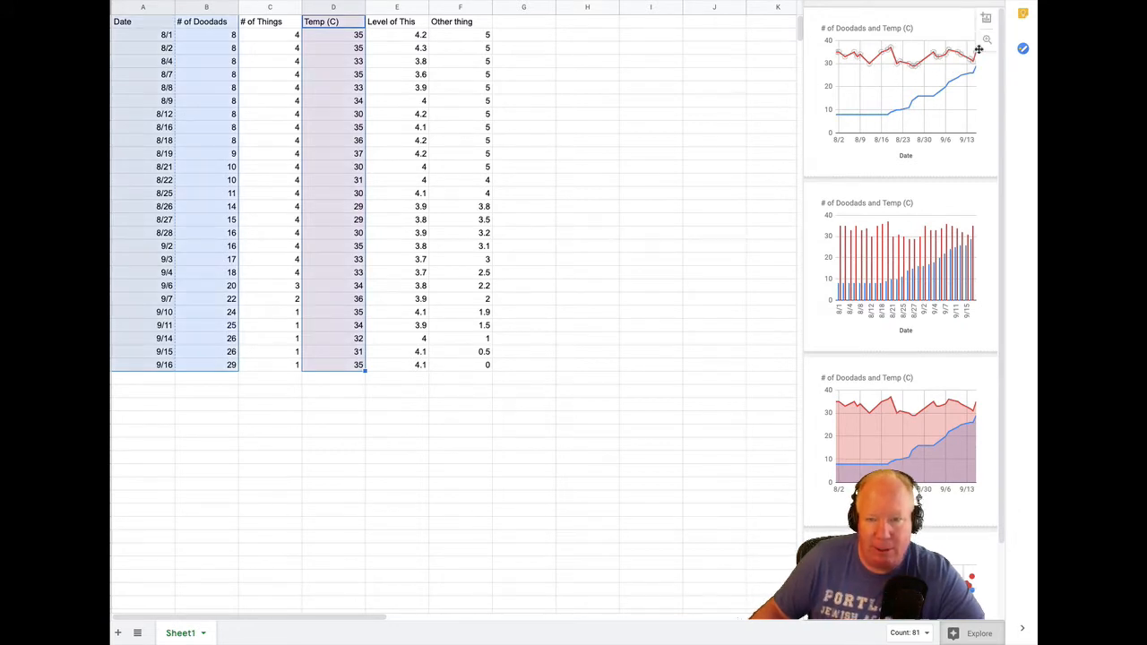
click(985, 22)
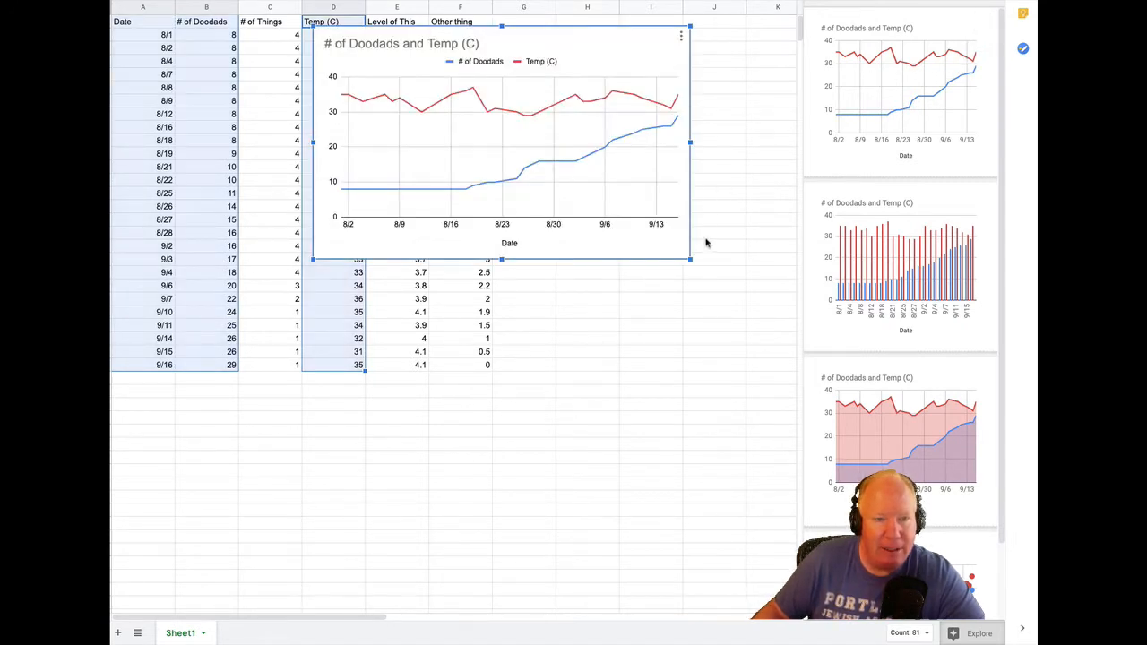
Enlarge the # of Doodads and Temp (C) chart to span most of the visible sheet, leaving the header row uncovered.
drag(690, 260, 842, 475)
drag(677, 330, 461, 326)
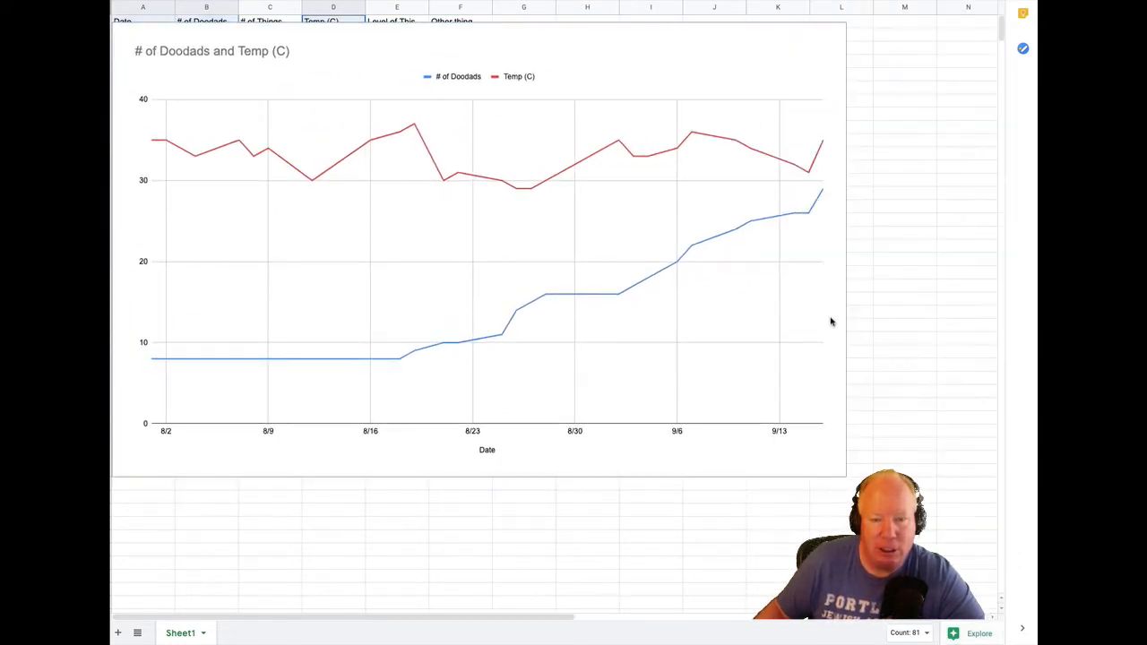
click(799, 346)
drag(845, 477, 927, 527)
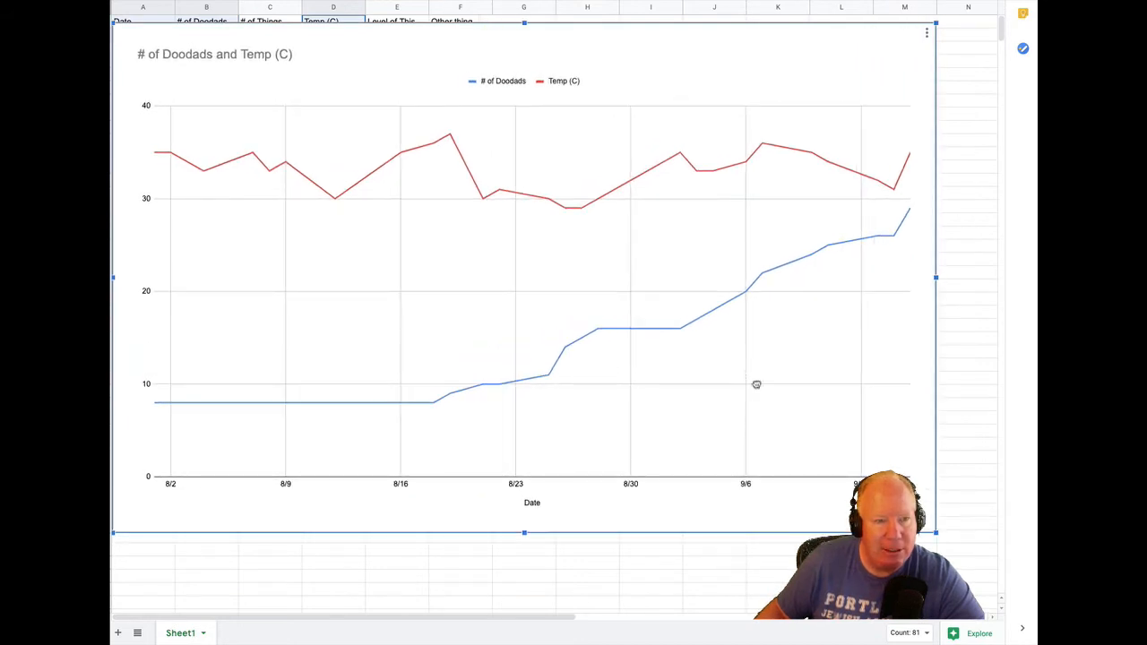
mouse_move(755, 384)
mouse_down()
mouse_move(780, 403)
mouse_move(760, 394)
mouse_up()
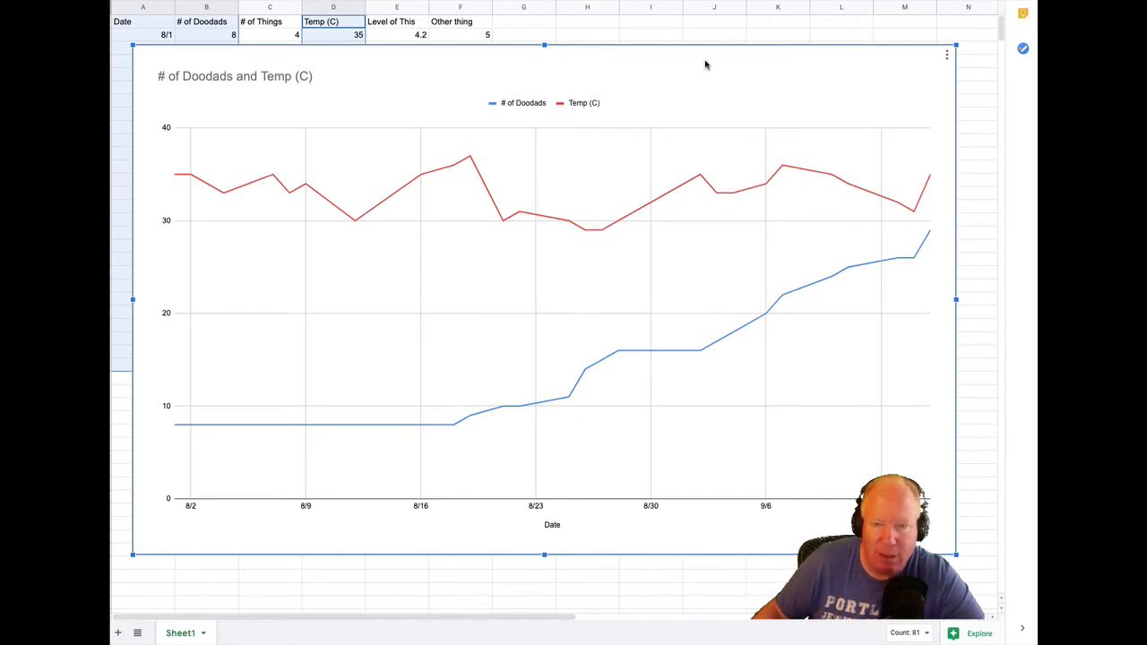
Move the # of Doodads and Temp (C) chart to its own sheet and switch between it and the data in Sheet1.
click(945, 56)
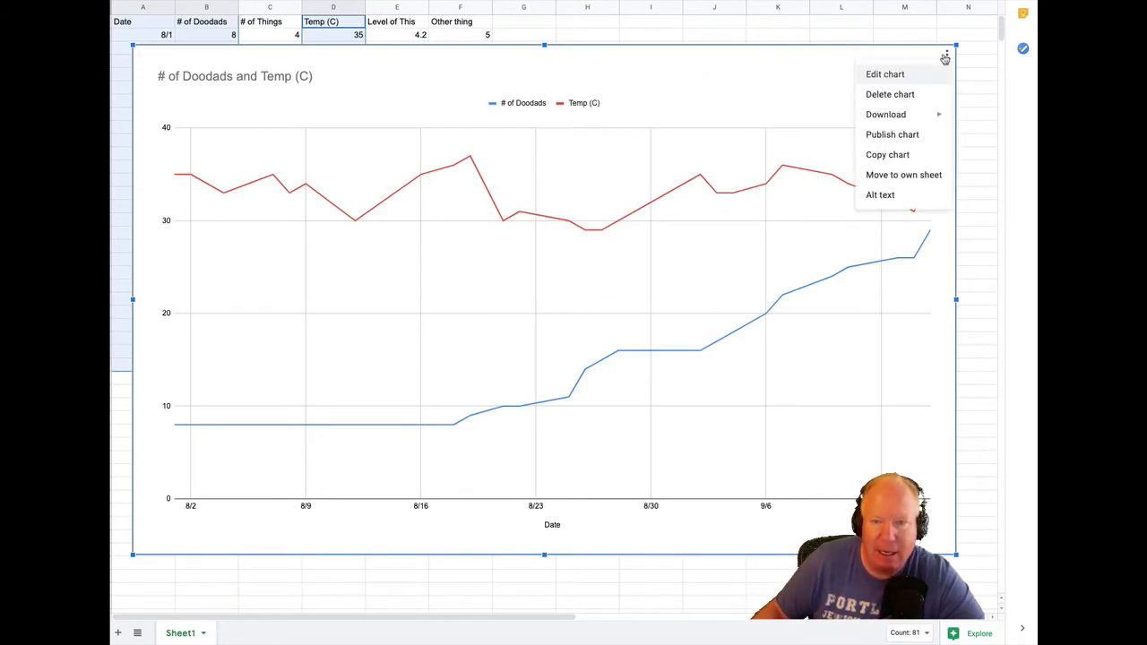
click(895, 175)
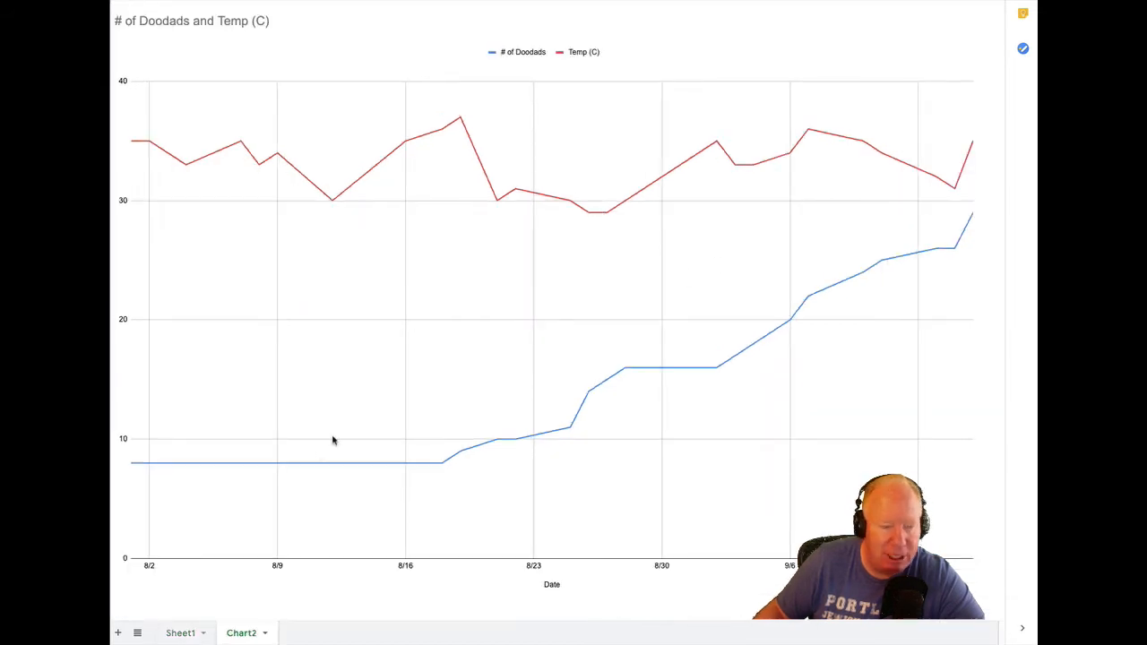
click(177, 634)
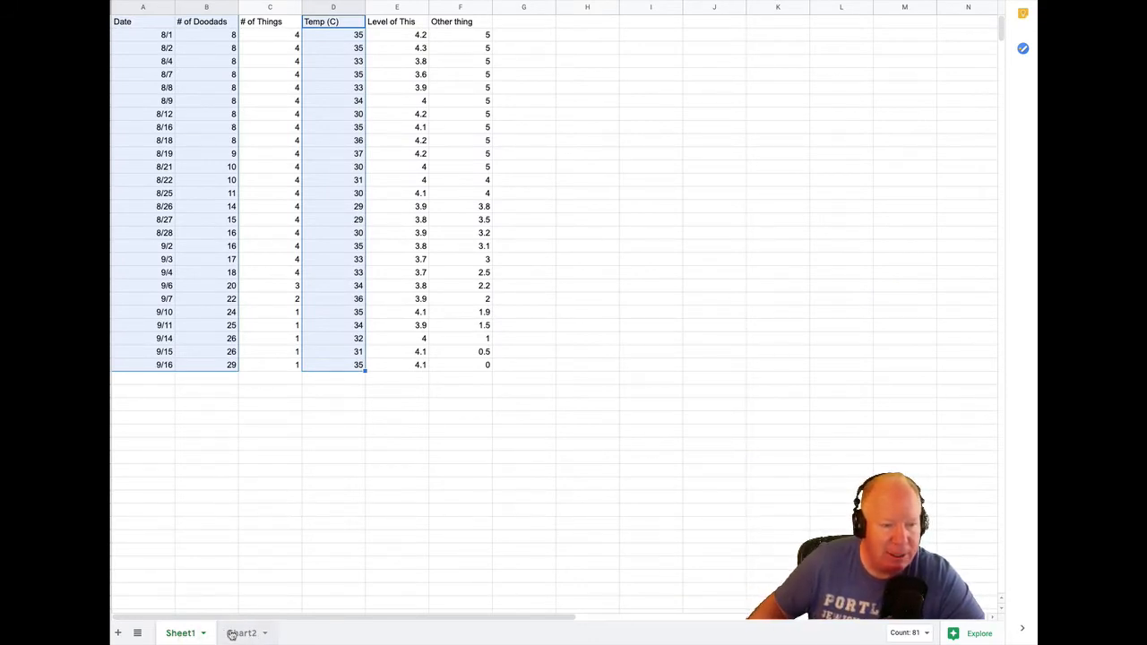
click(238, 633)
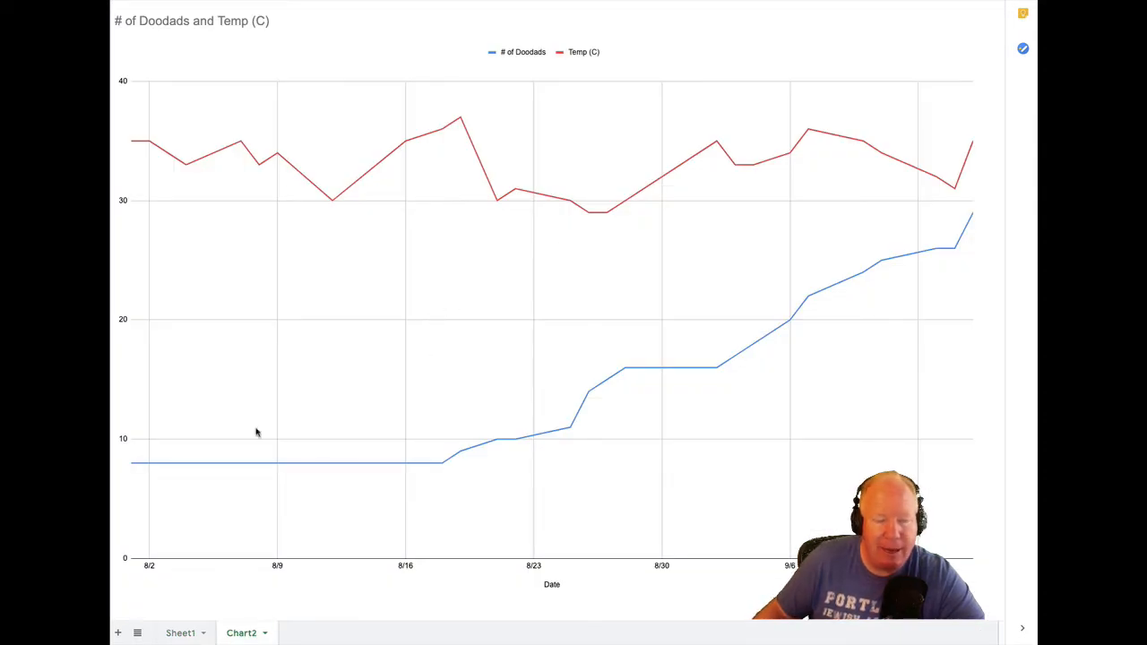
click(176, 632)
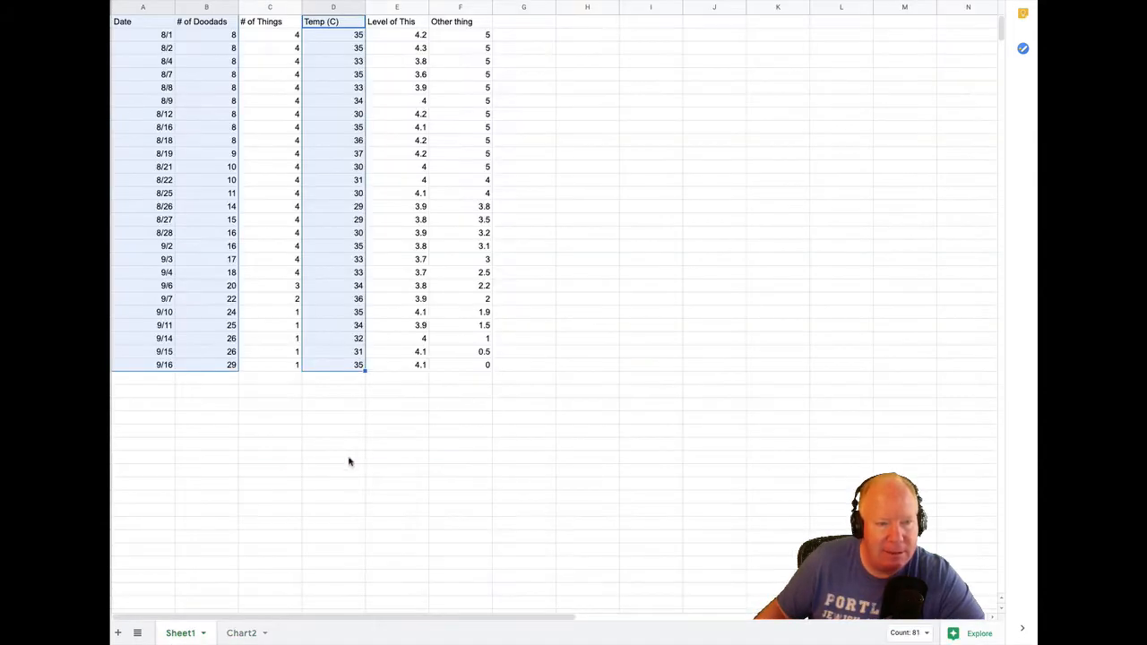
Select the Date, # of Doodads and Level of This columns with headers and insert the suggested line chart.
click(506, 459)
drag(149, 34, 202, 97)
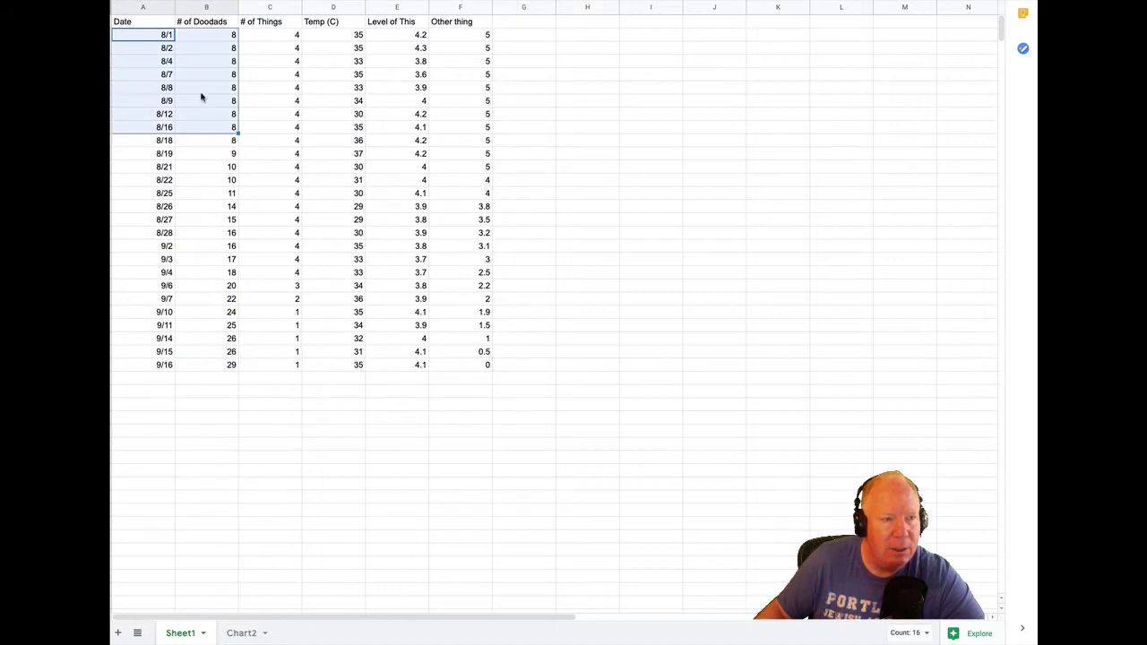
drag(139, 22, 233, 368)
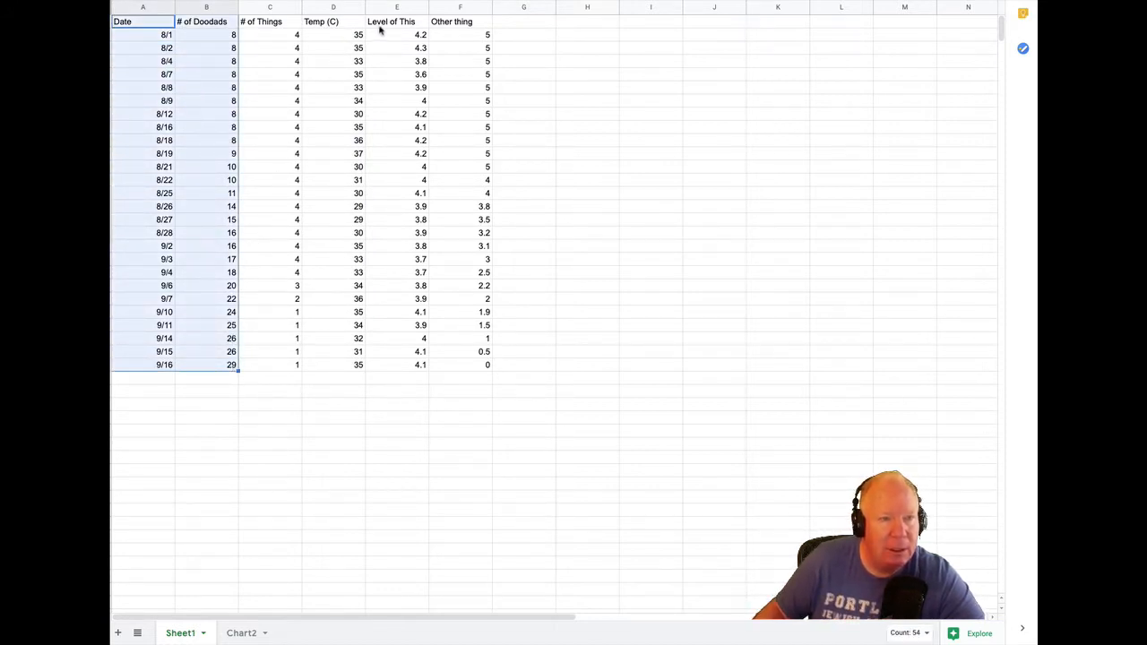
drag(380, 27, 417, 371)
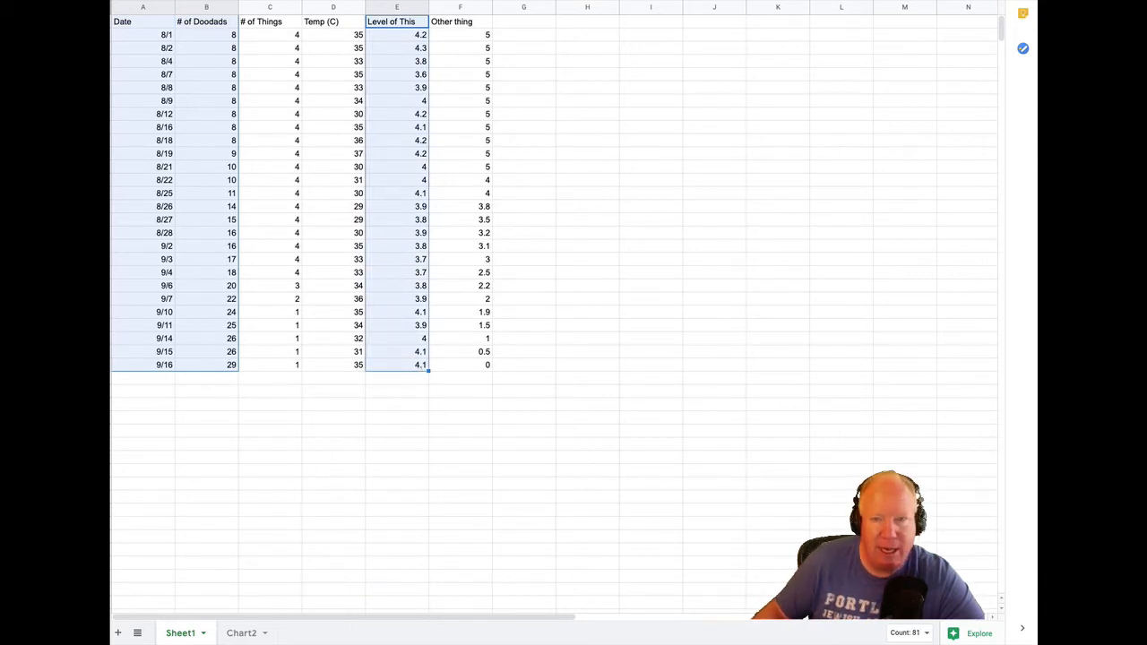
click(975, 634)
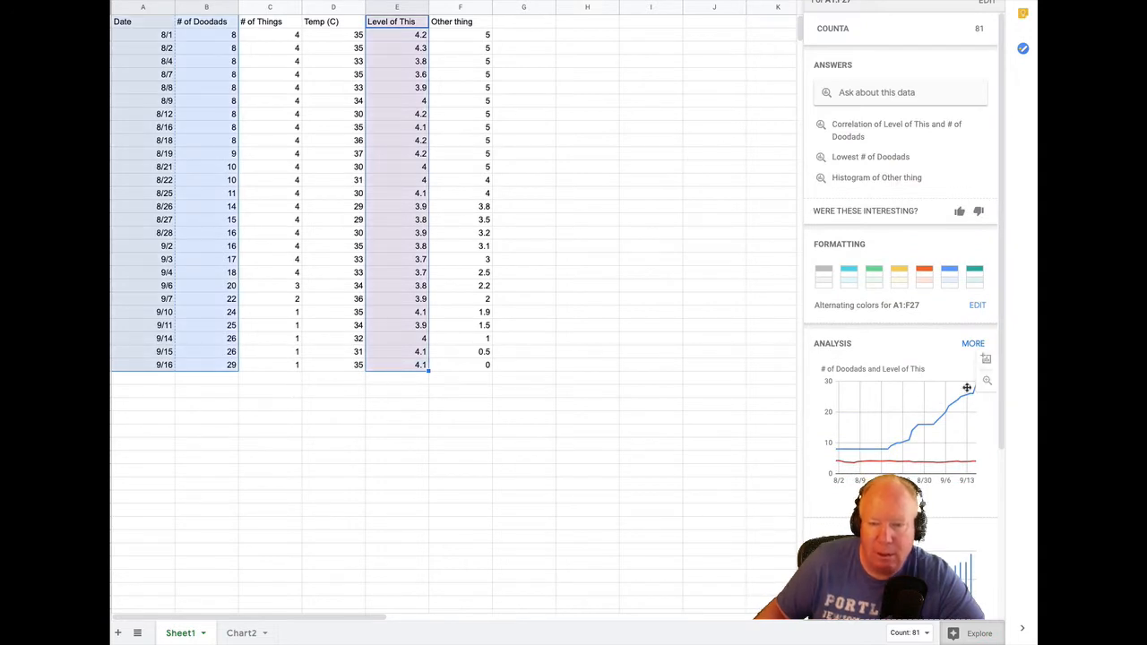
scroll(924, 416, down, 3)
scroll(924, 416, up, 1)
scroll(924, 416, down, 3)
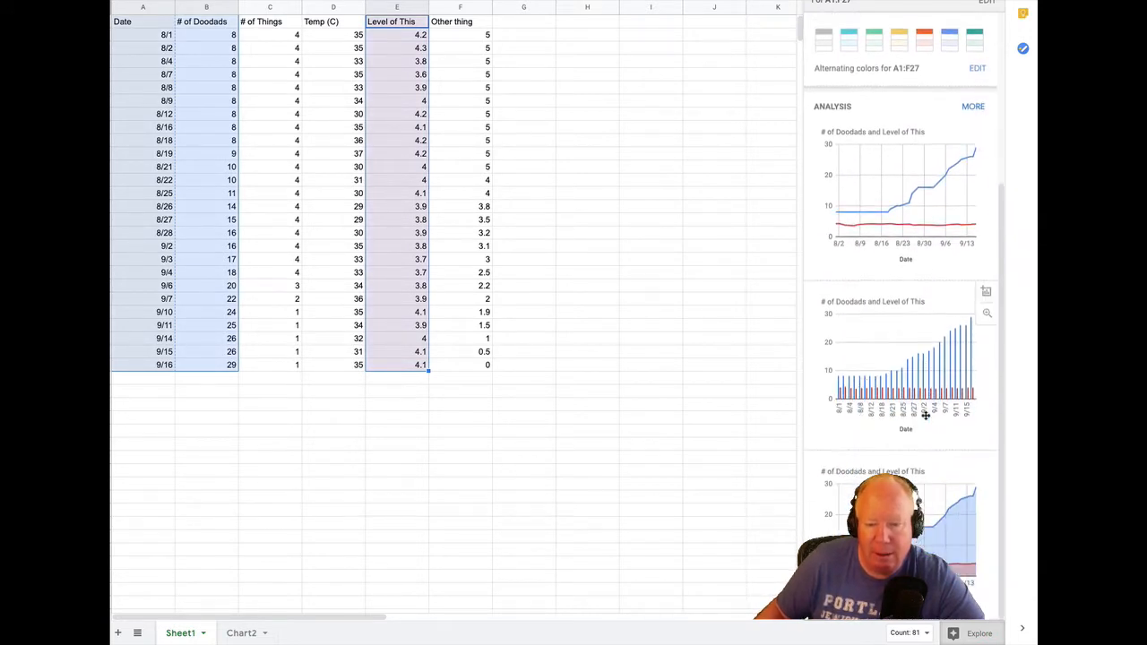
scroll(925, 414, up, 3)
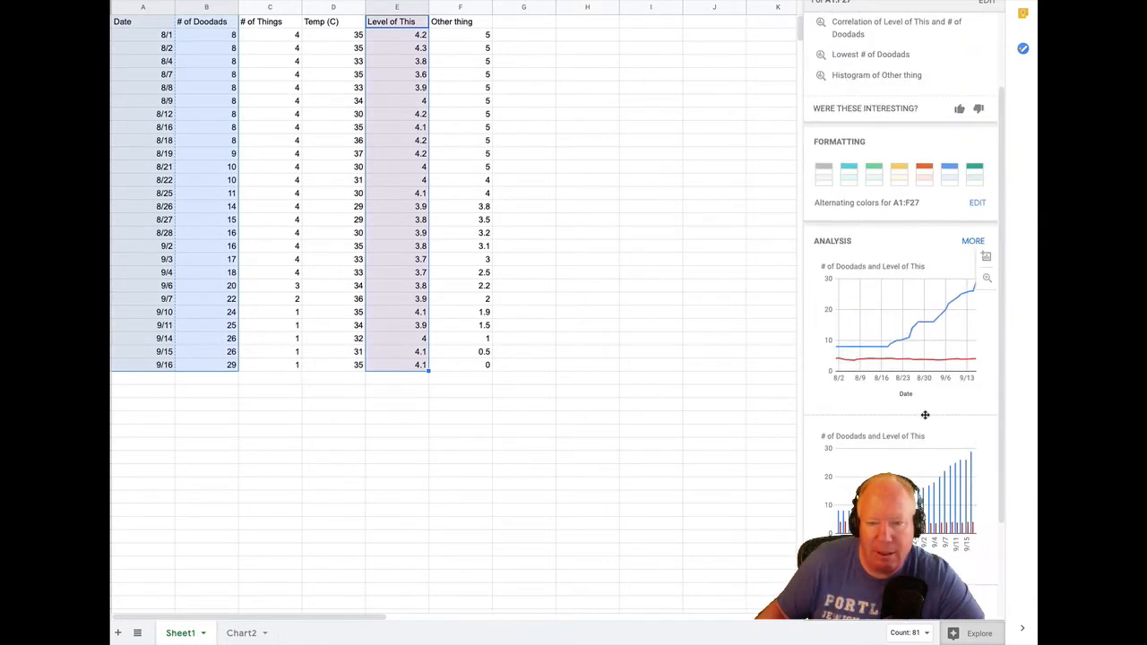
click(986, 260)
Enlarge the # of Doodads and Level of This chart and place it over the data, leaving the header row uncovered.
drag(484, 215, 401, 322)
drag(633, 372, 716, 498)
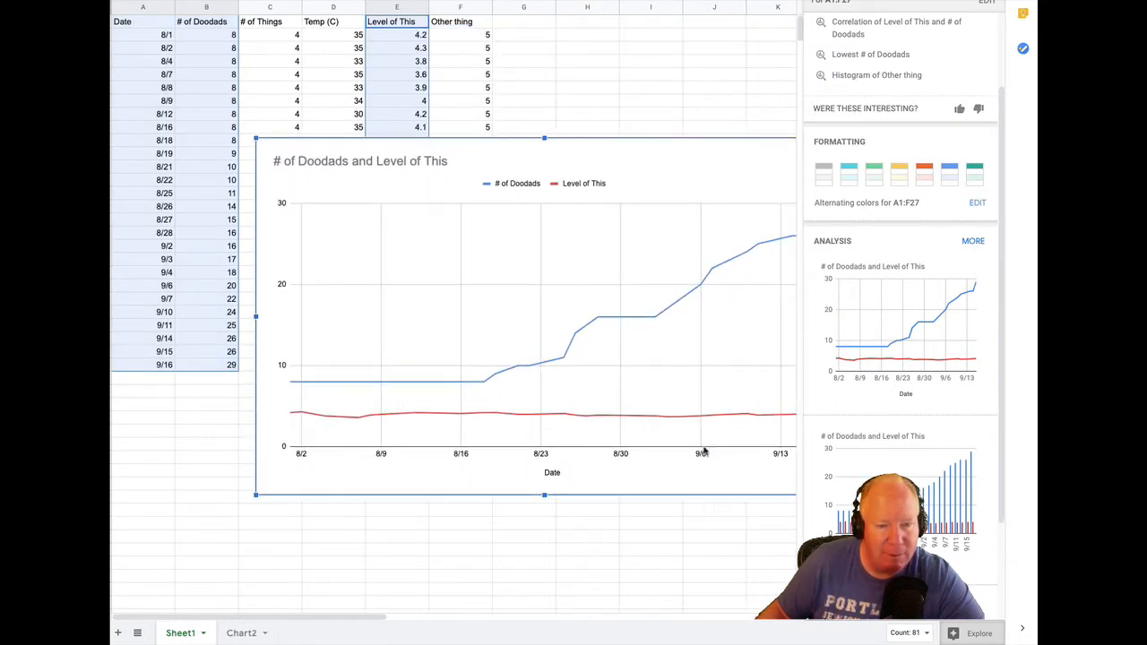
drag(701, 451, 632, 434)
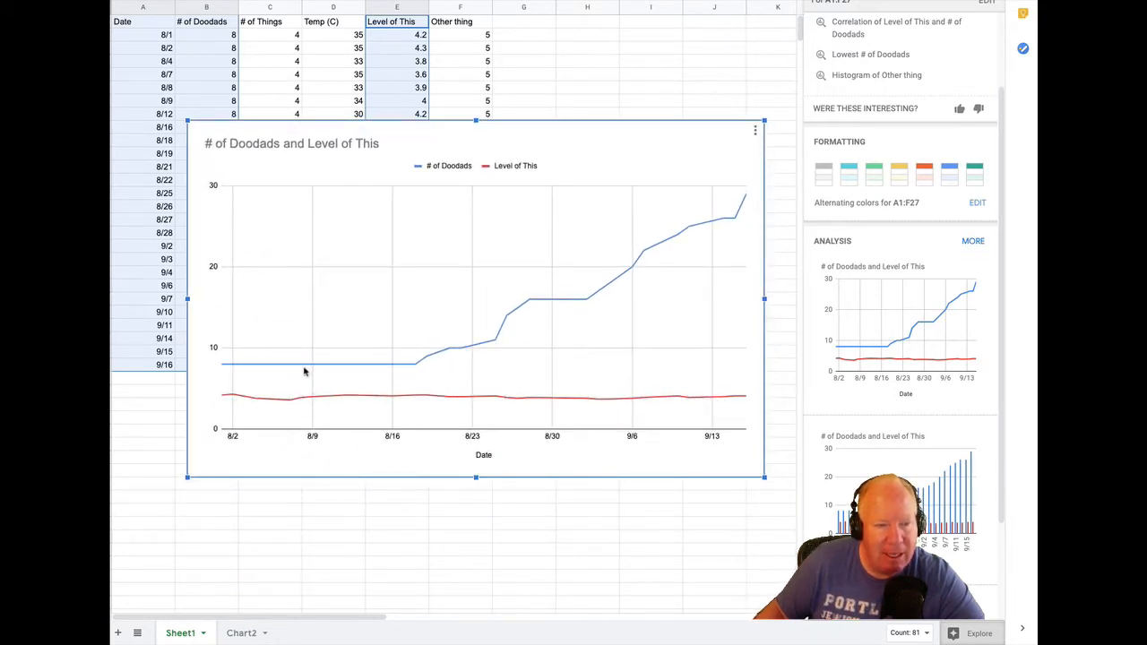
Move the # of Doodads and Level of This chart to its own sheet, compare it with Chart2, and return to Sheet1.
click(754, 131)
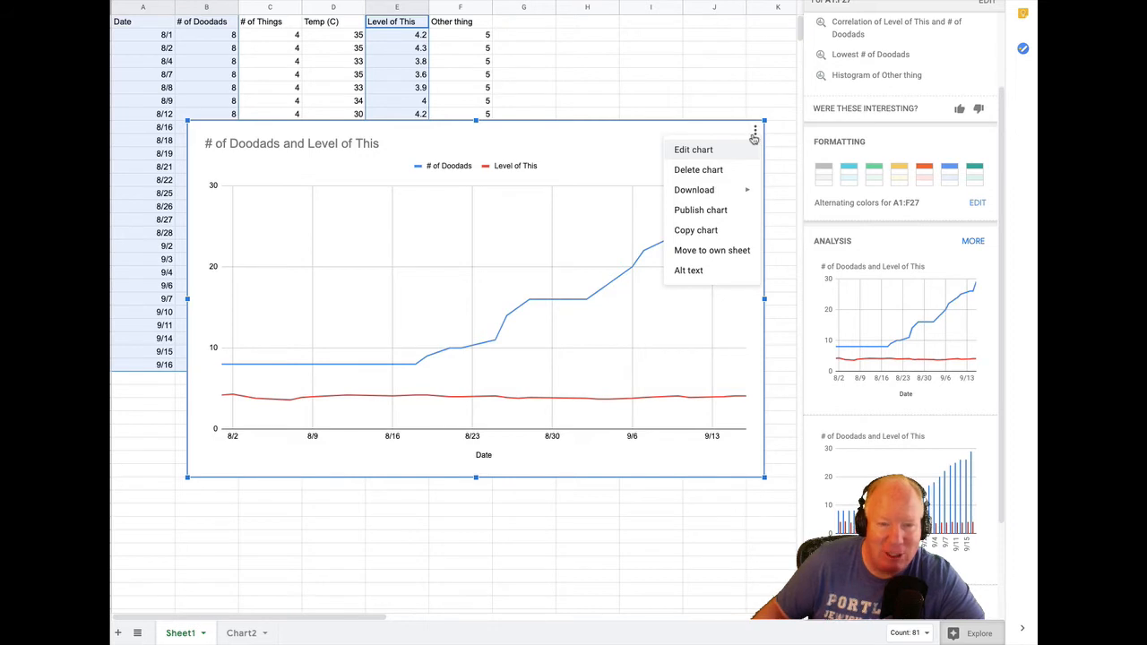
click(718, 254)
click(298, 633)
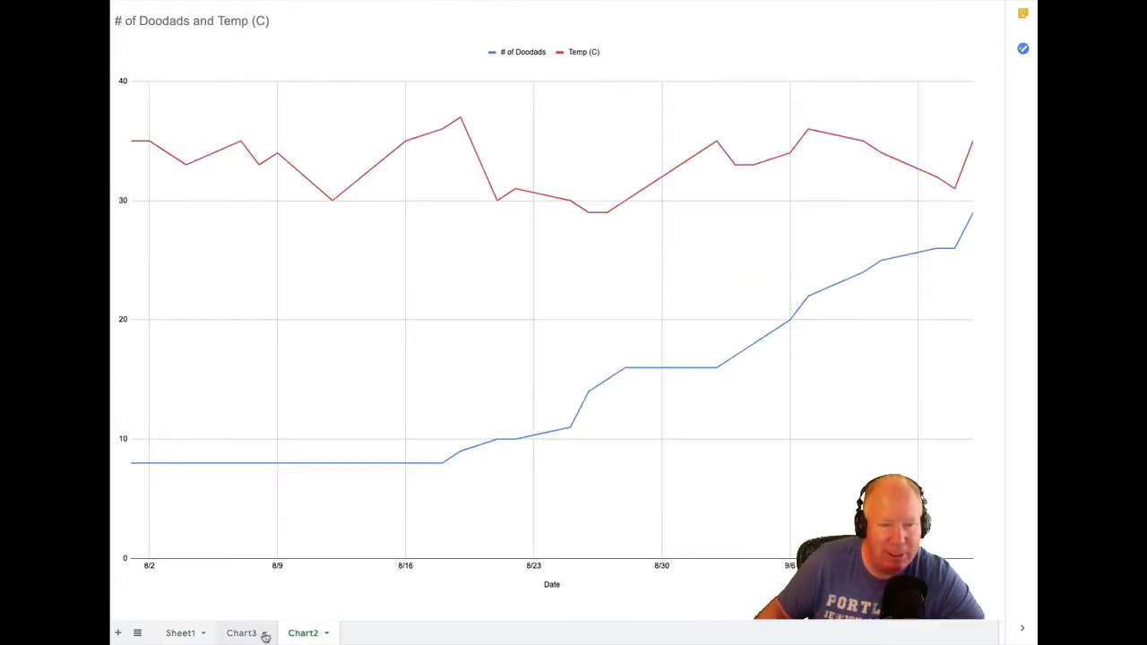
click(242, 633)
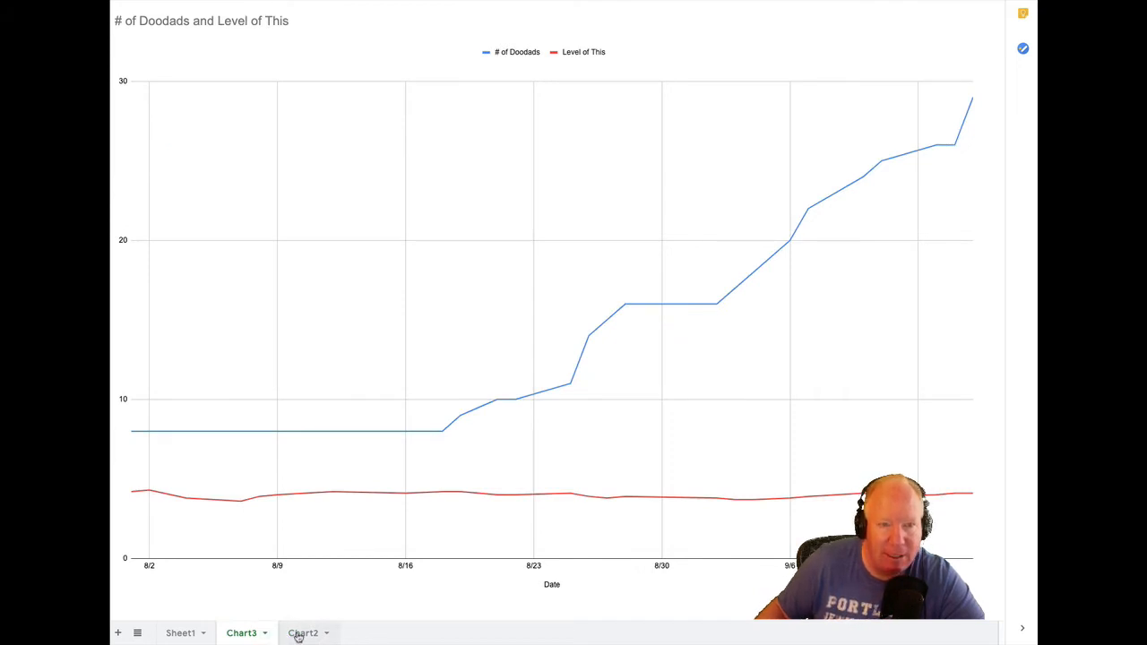
click(299, 632)
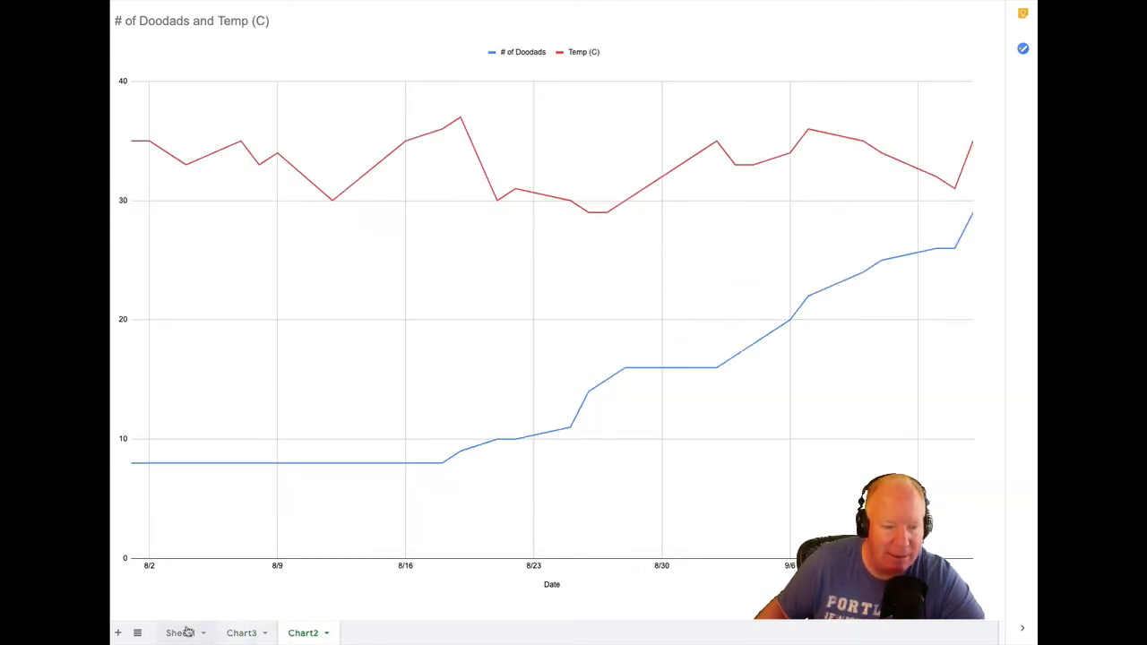
click(185, 633)
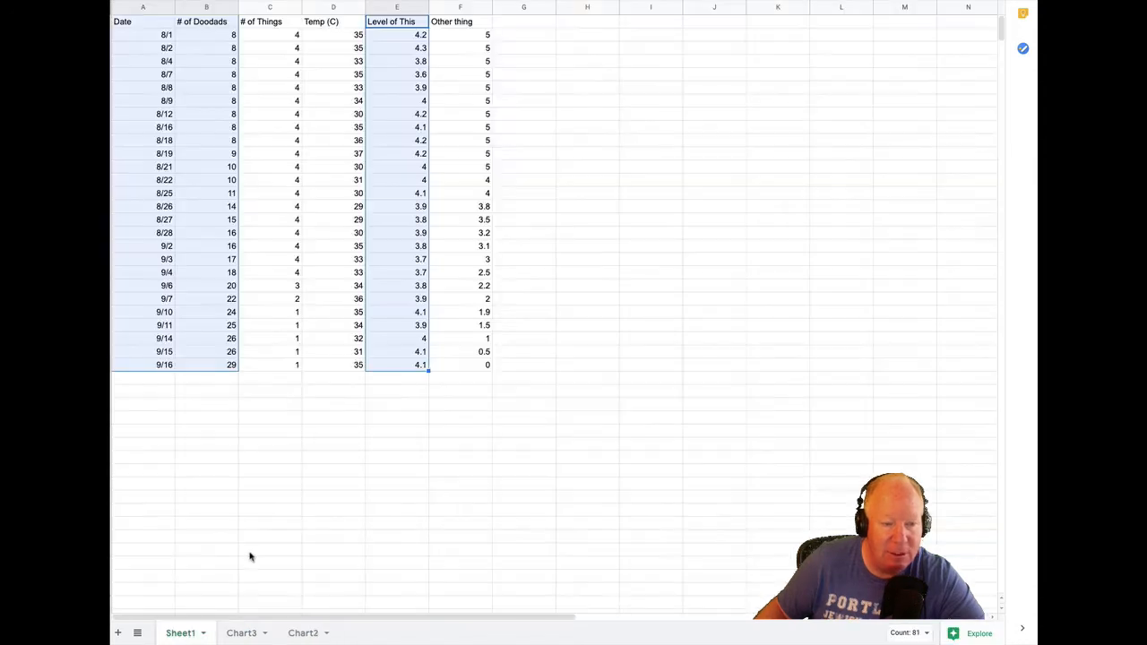
Select the Date, # of Doodads and Other thing columns with headers and insert the suggested line chart.
click(531, 447)
drag(134, 25, 233, 367)
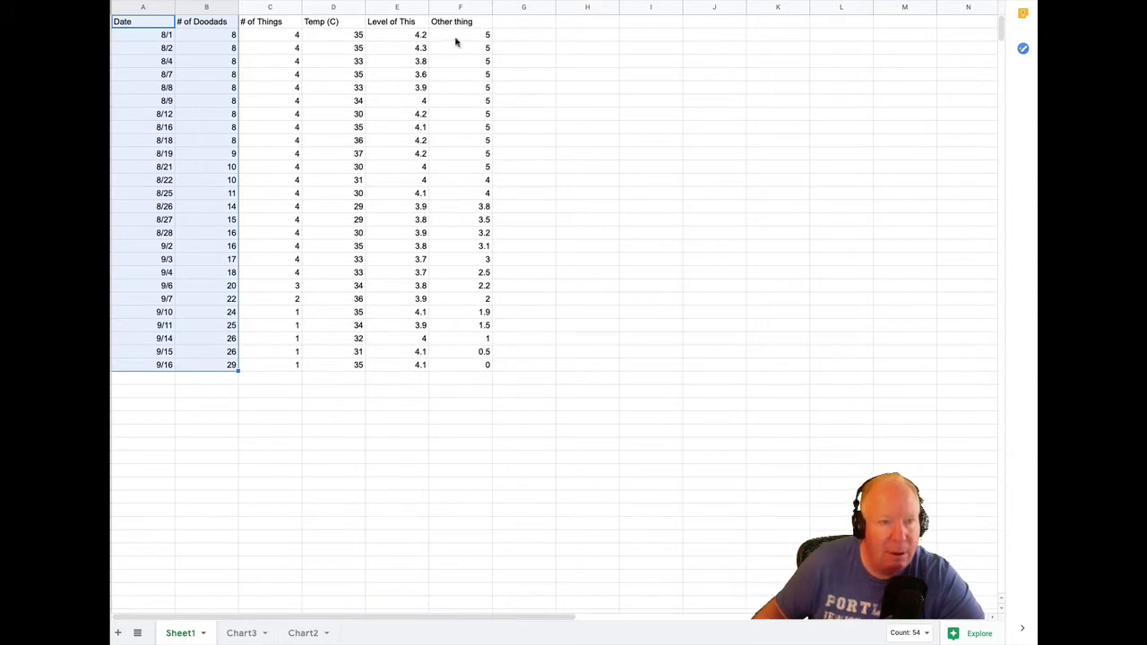
drag(459, 28, 487, 377)
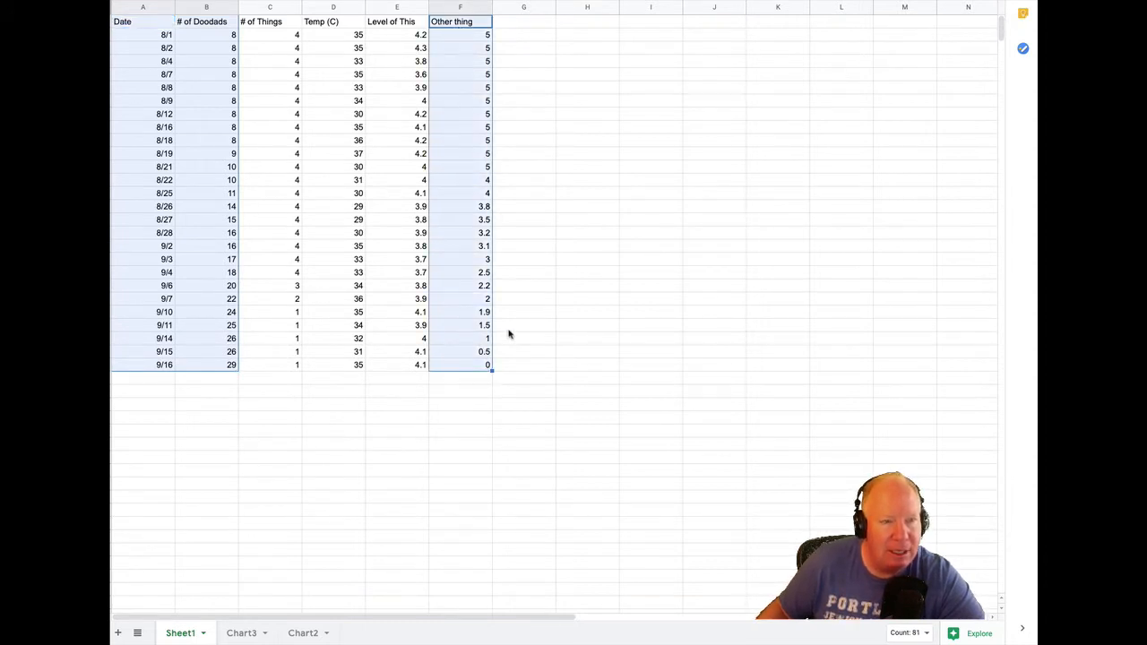
click(975, 634)
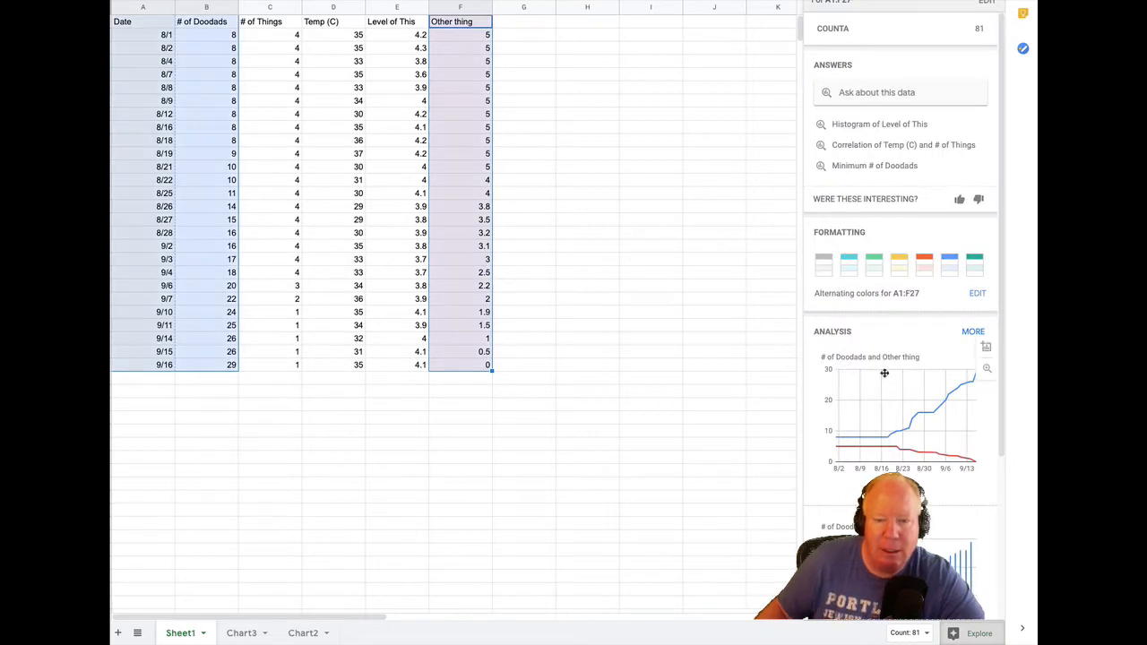
click(986, 346)
Enlarge the # of Doodads and Other thing chart and position it over the lower part of the data table.
drag(628, 196, 453, 303)
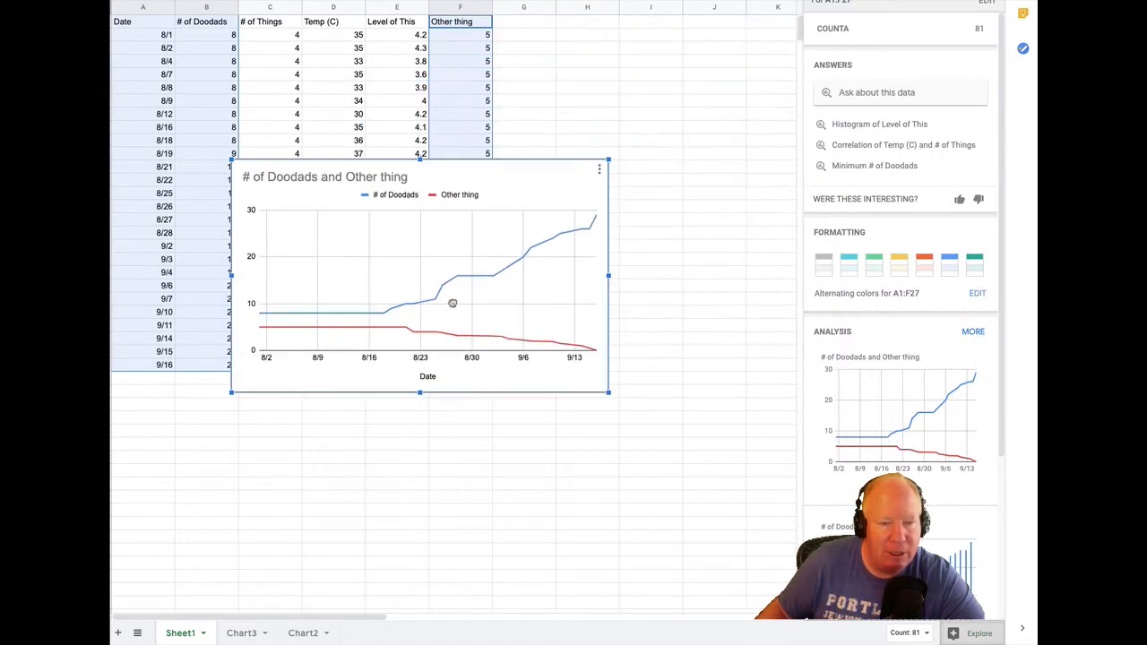
drag(610, 394, 717, 529)
drag(691, 443, 625, 441)
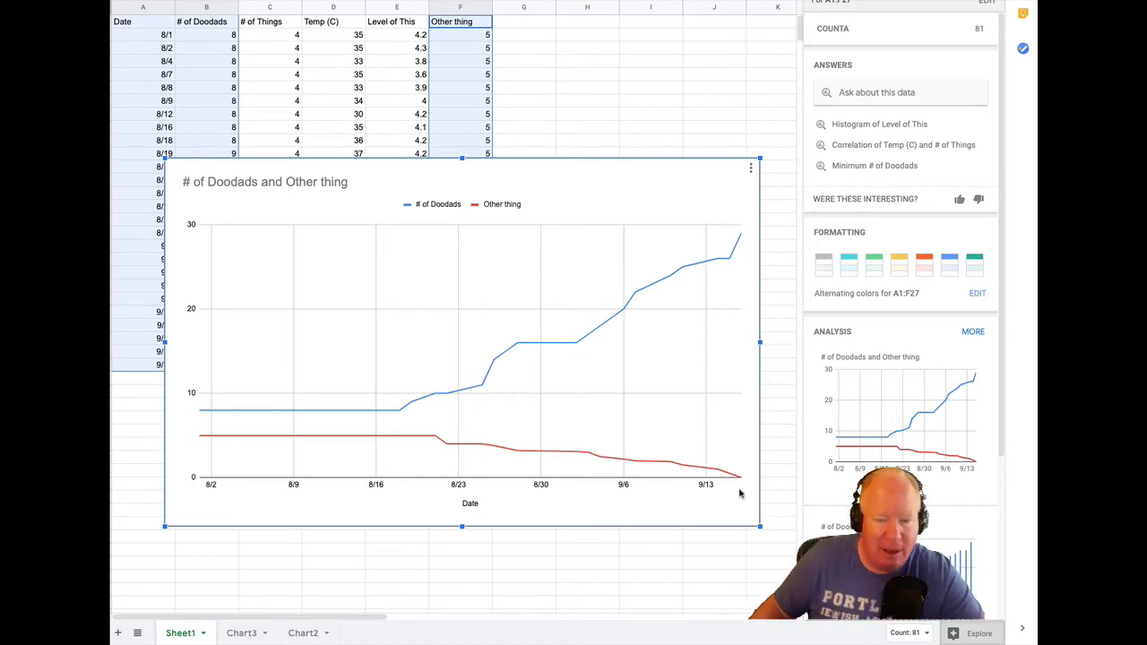
Move the # of Doodads and Other thing chart to its own sheet.
mouse_move(684, 469)
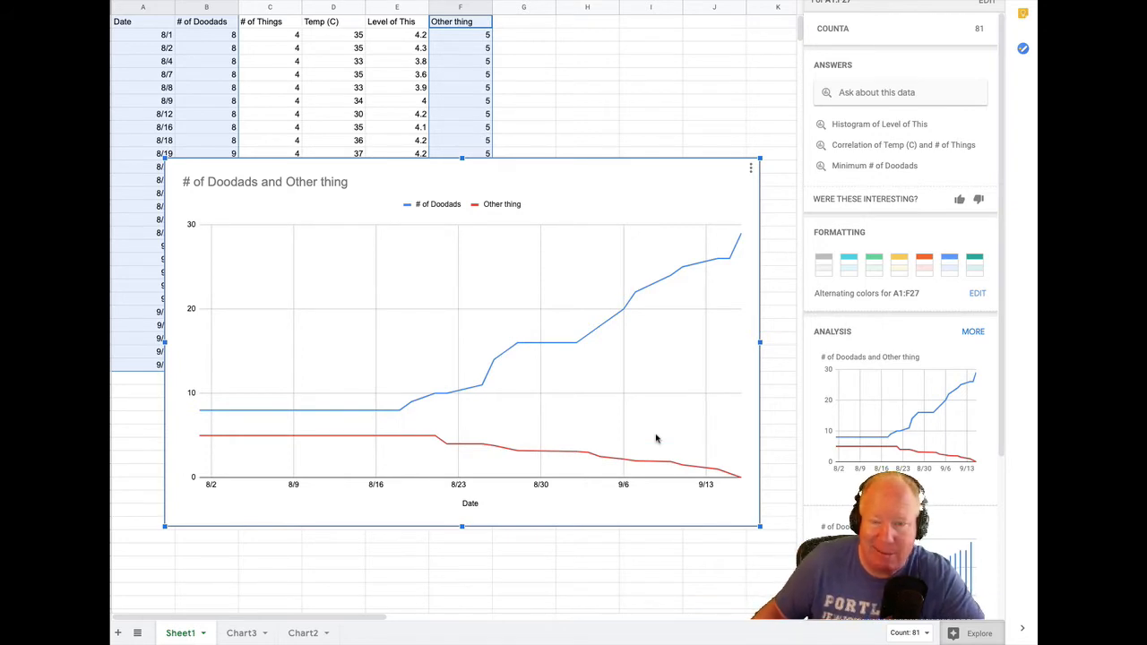
click(751, 168)
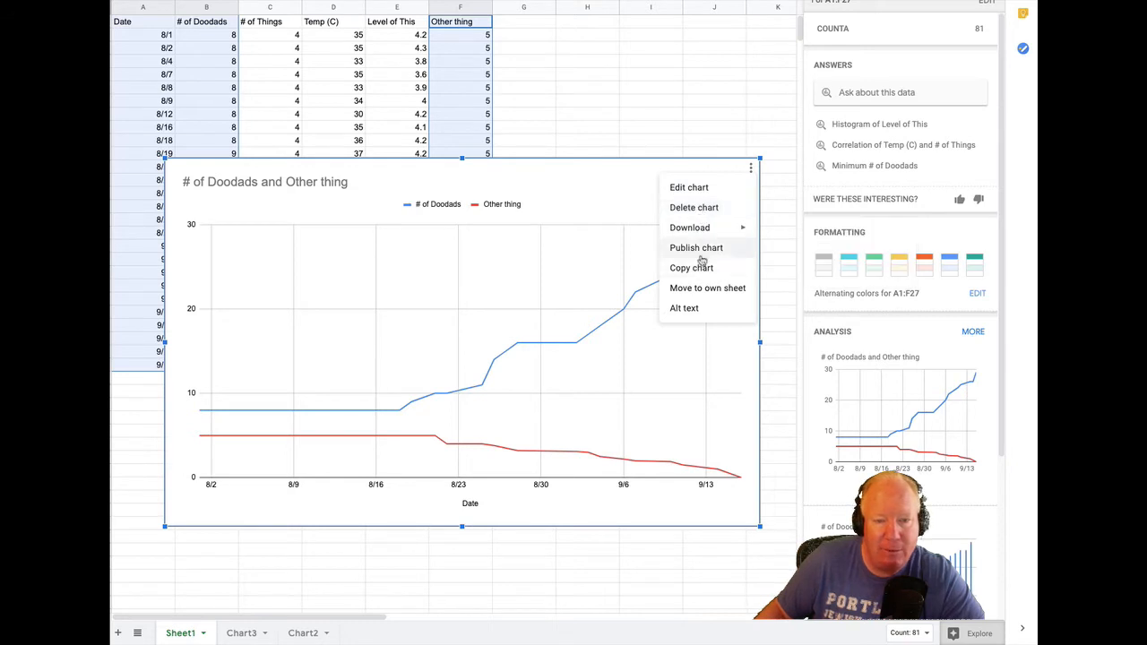
click(697, 289)
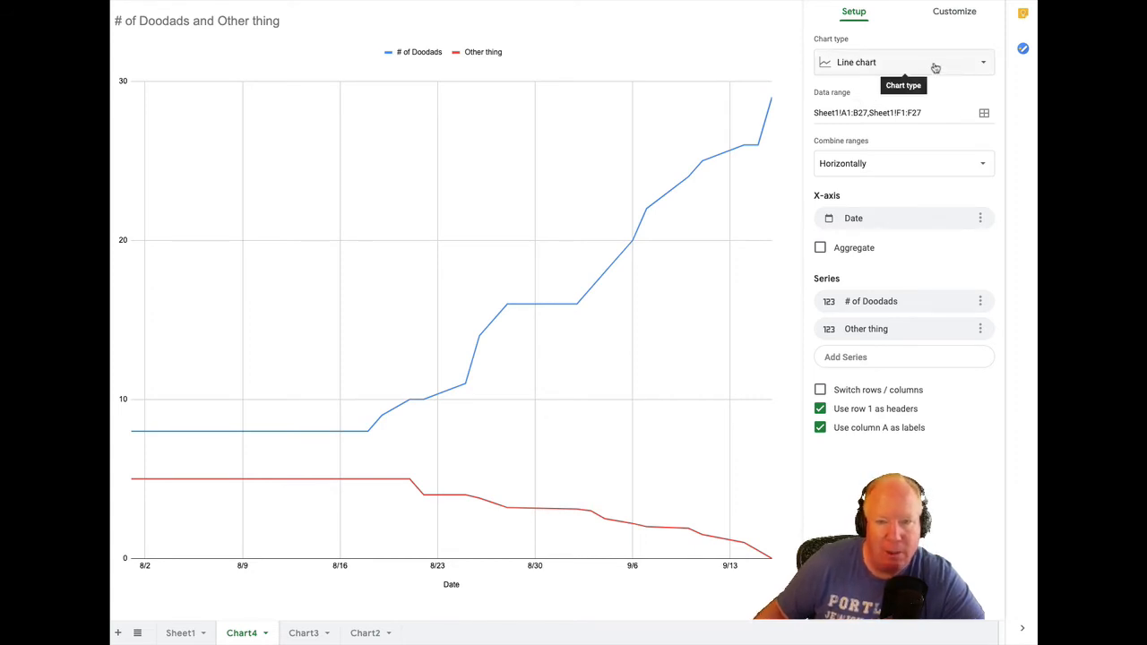
Try the smooth line, combo and pie chart types on the # of Doodads and Other thing chart, ending on Line chart.
click(964, 68)
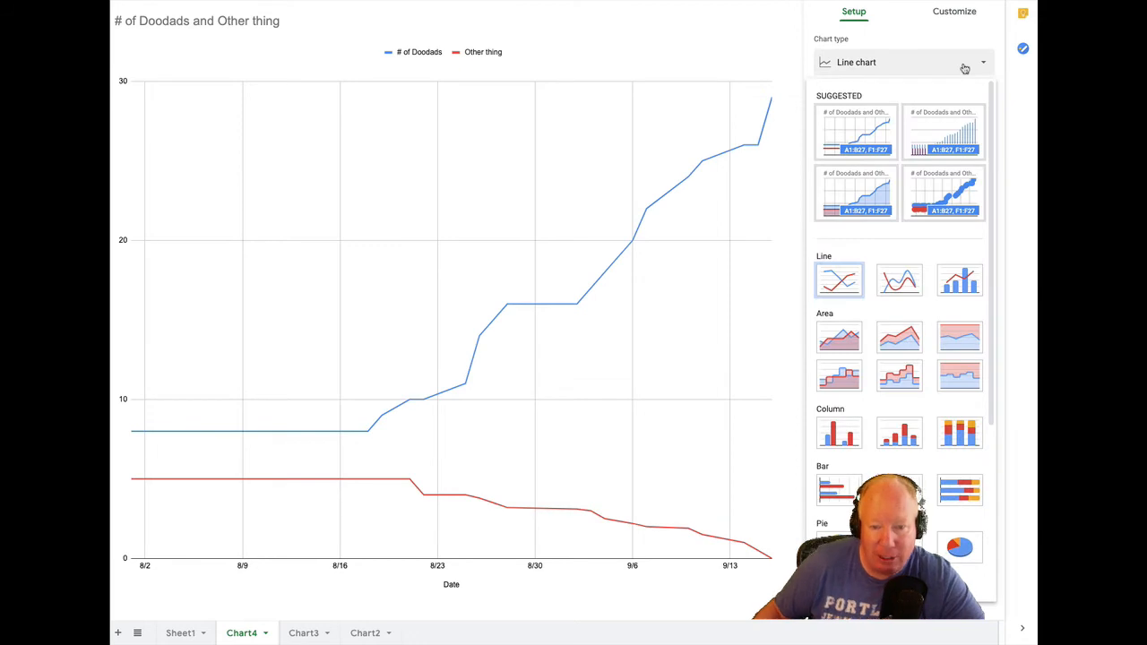
click(906, 286)
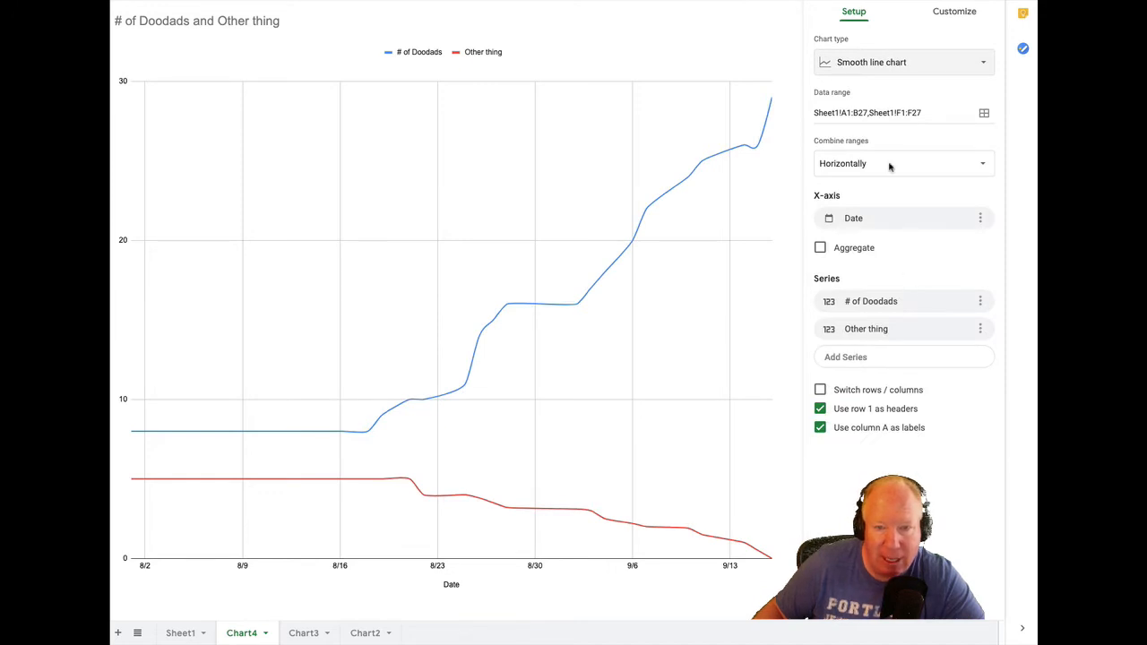
click(916, 66)
click(972, 279)
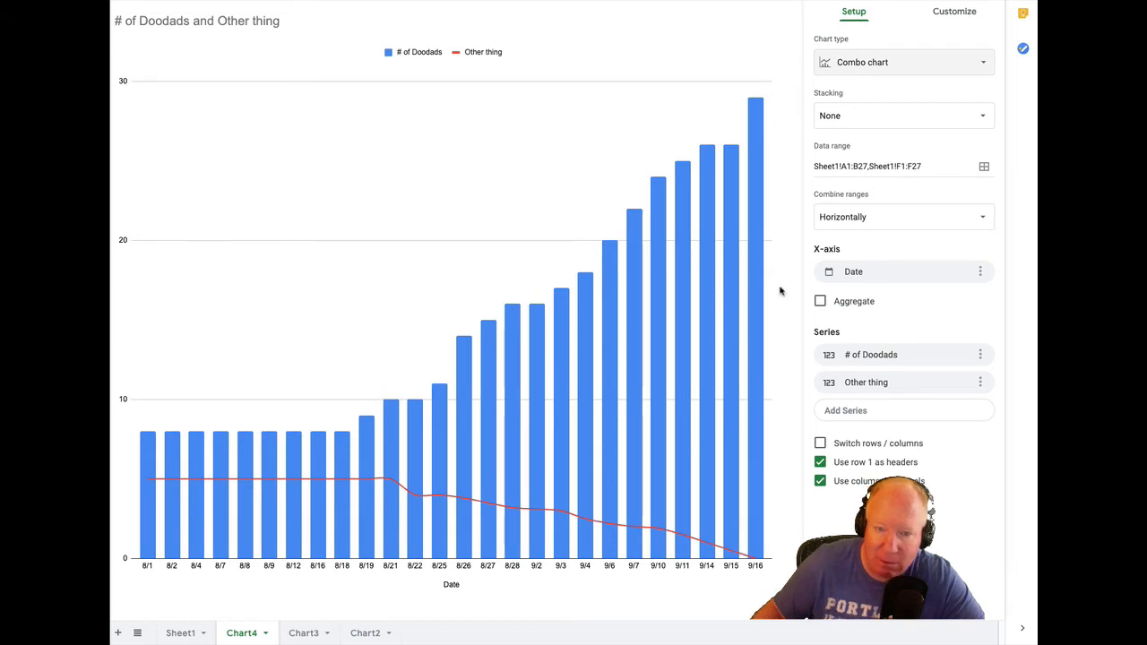
click(907, 71)
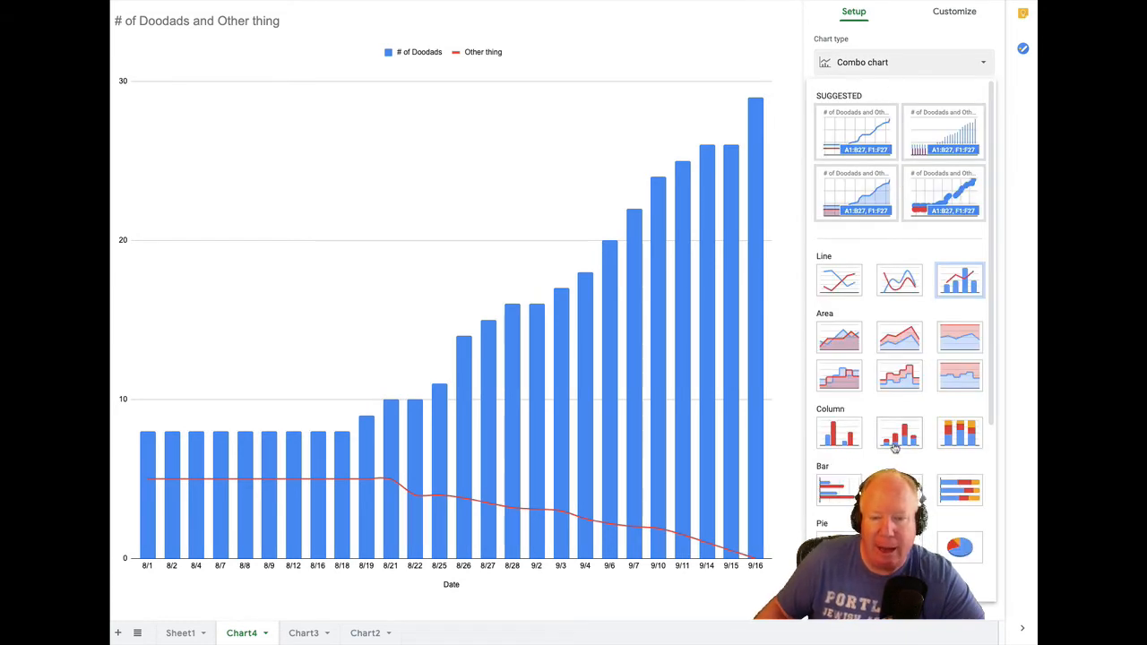
click(839, 546)
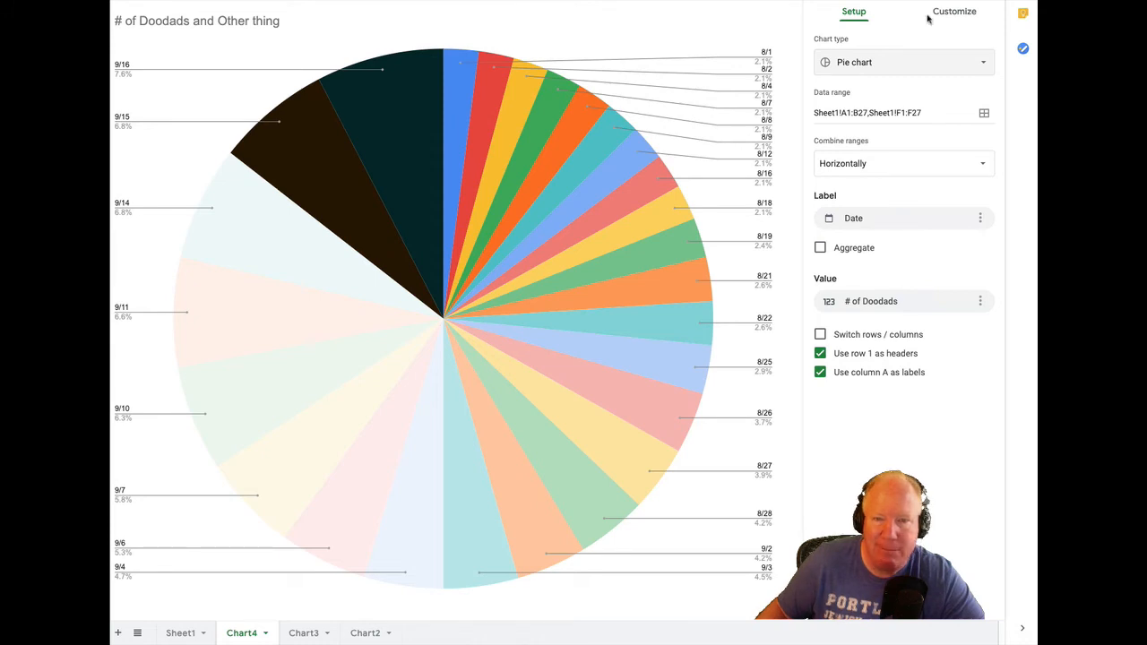
click(914, 64)
scroll(901, 233, down, 3)
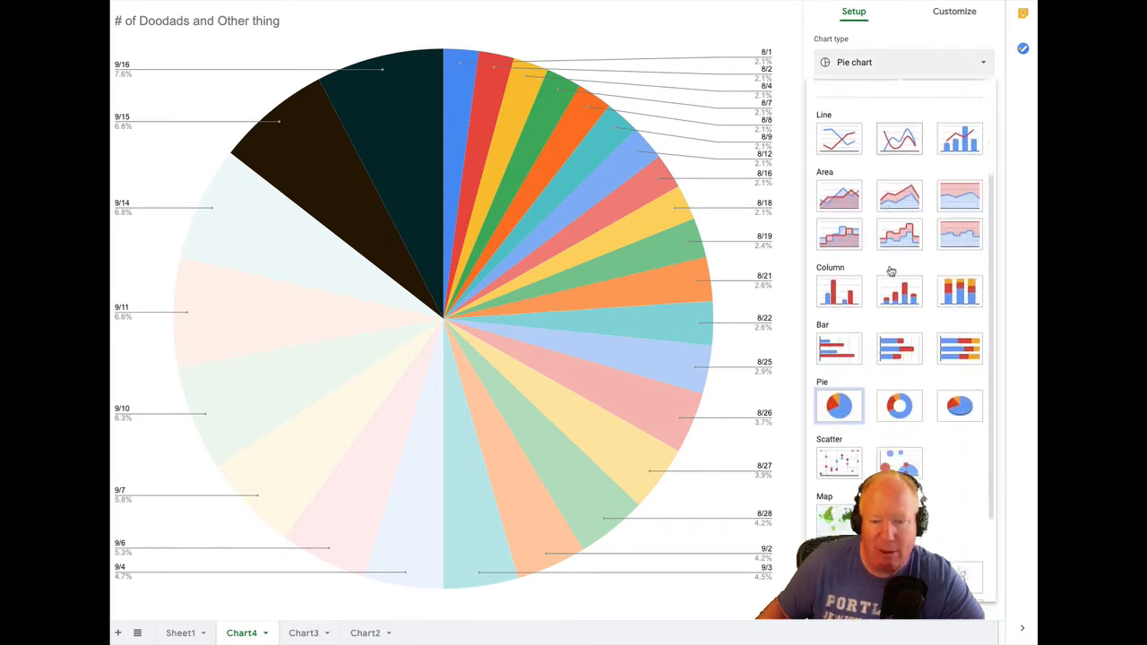
scroll(890, 269, up, 3)
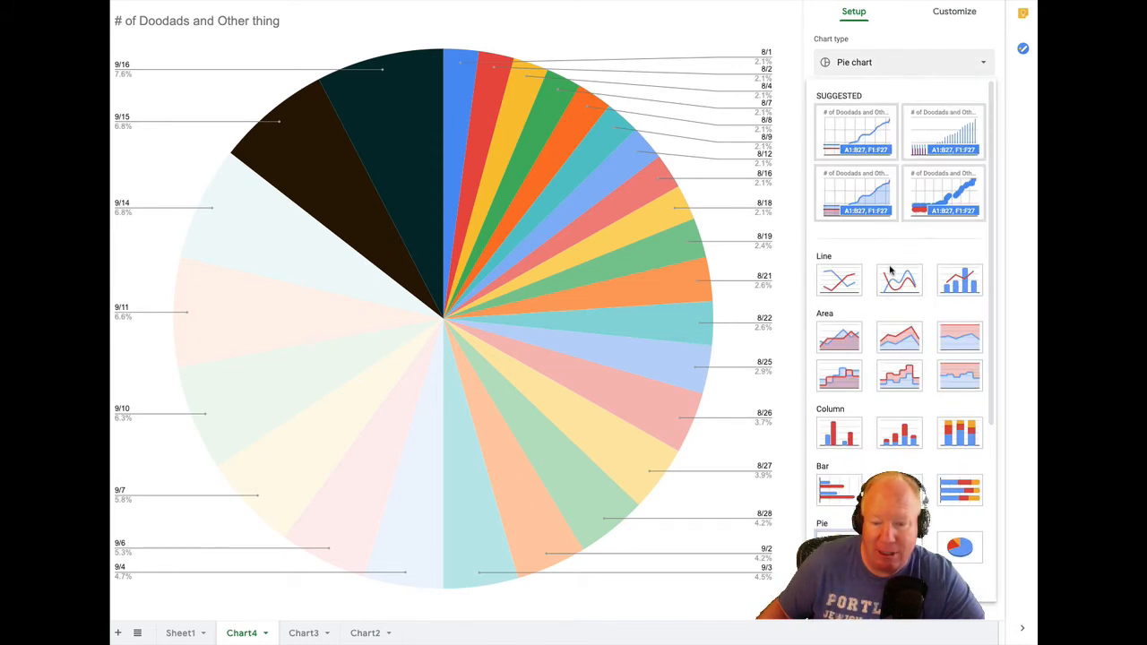
click(839, 281)
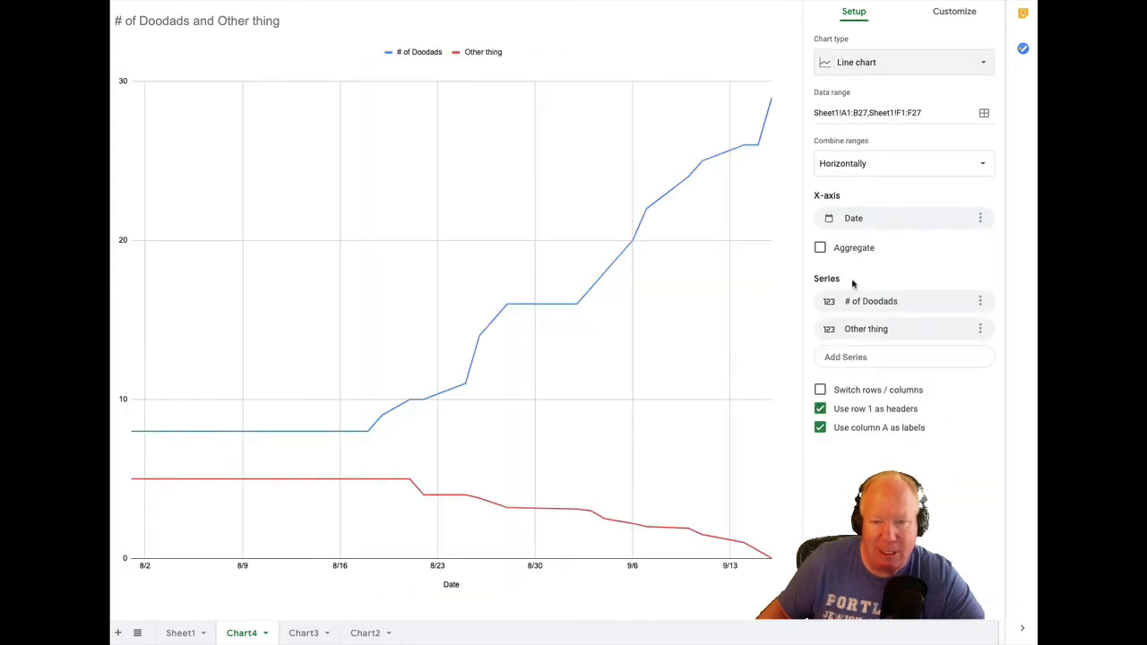
Look through the column choices for the chart's X-axis, and switch Aggregate on and off again.
click(934, 224)
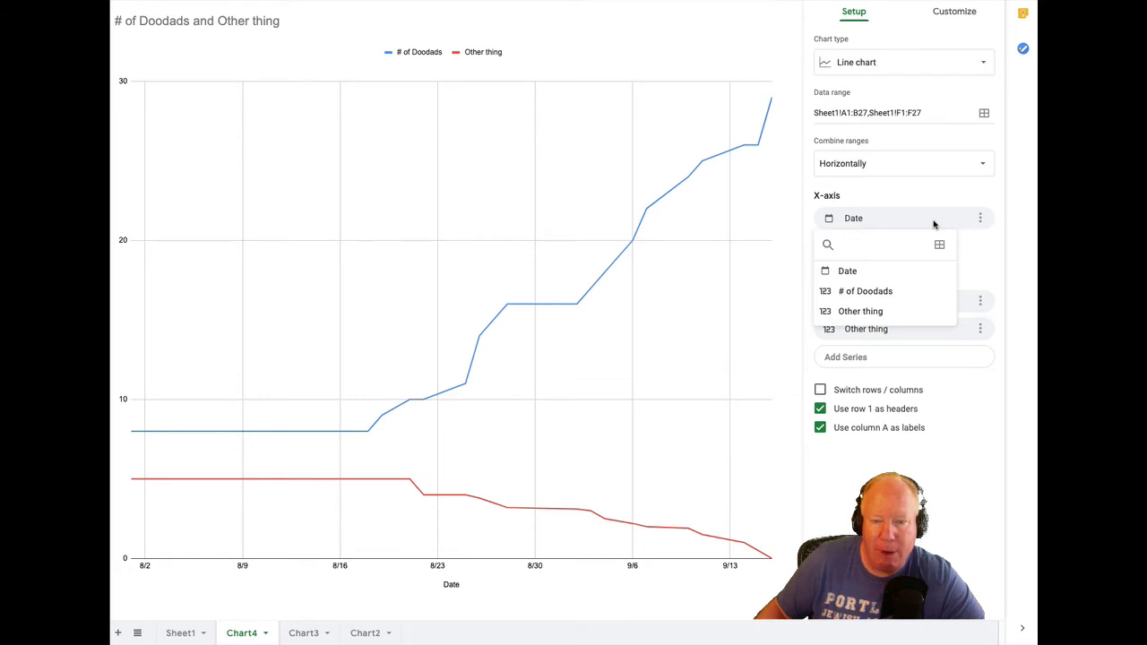
click(996, 245)
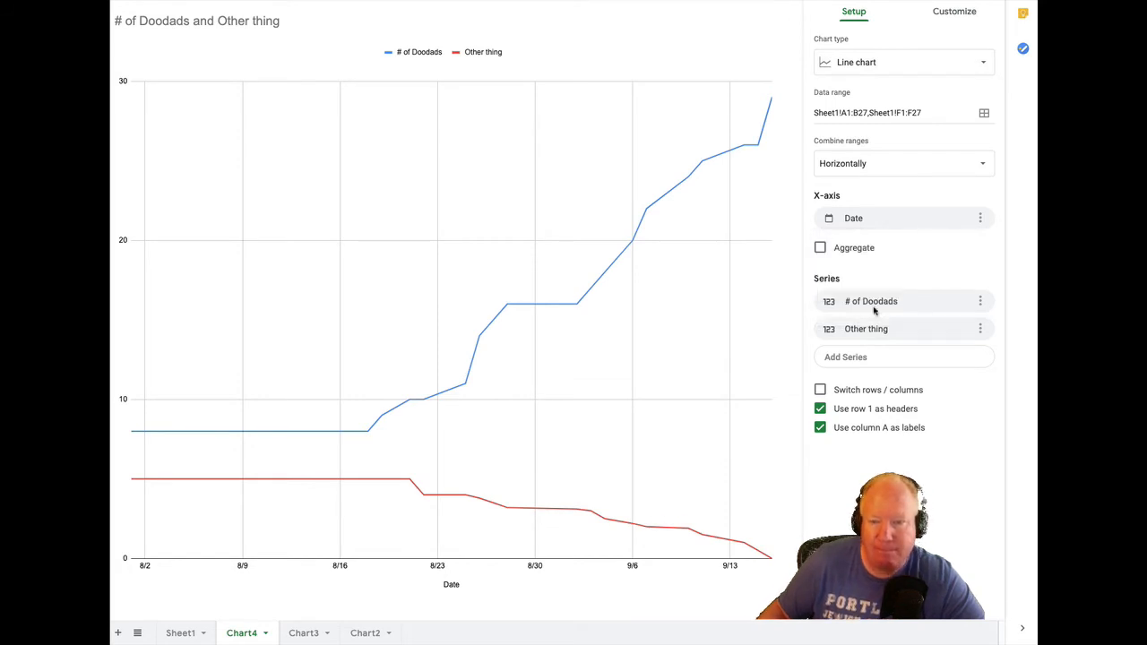
click(820, 248)
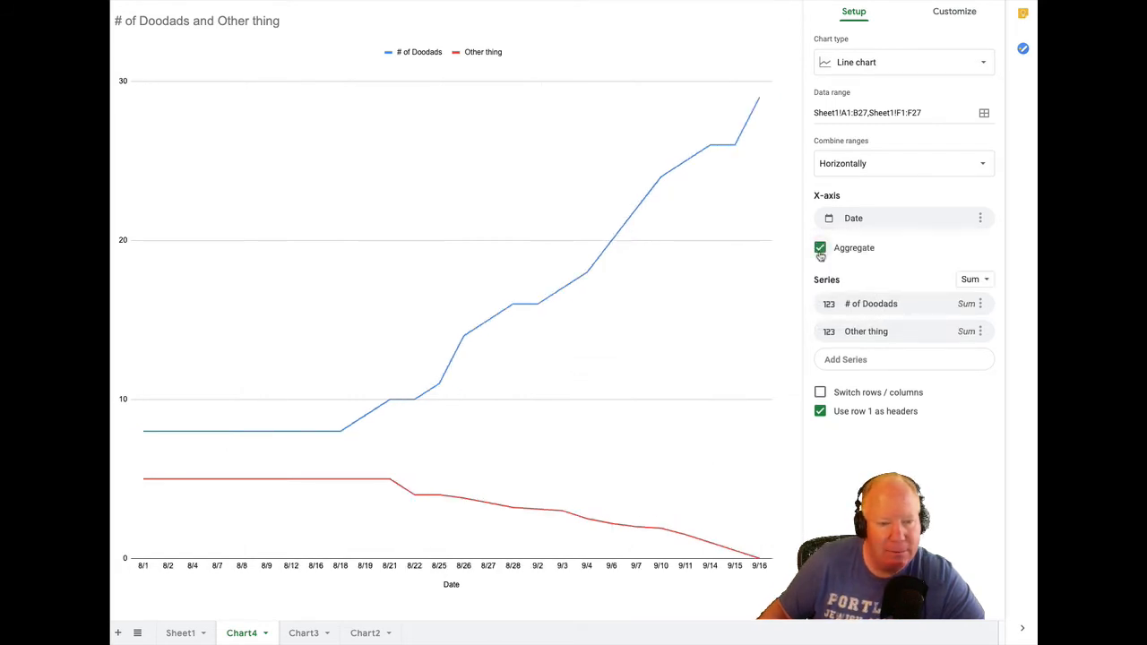
click(820, 251)
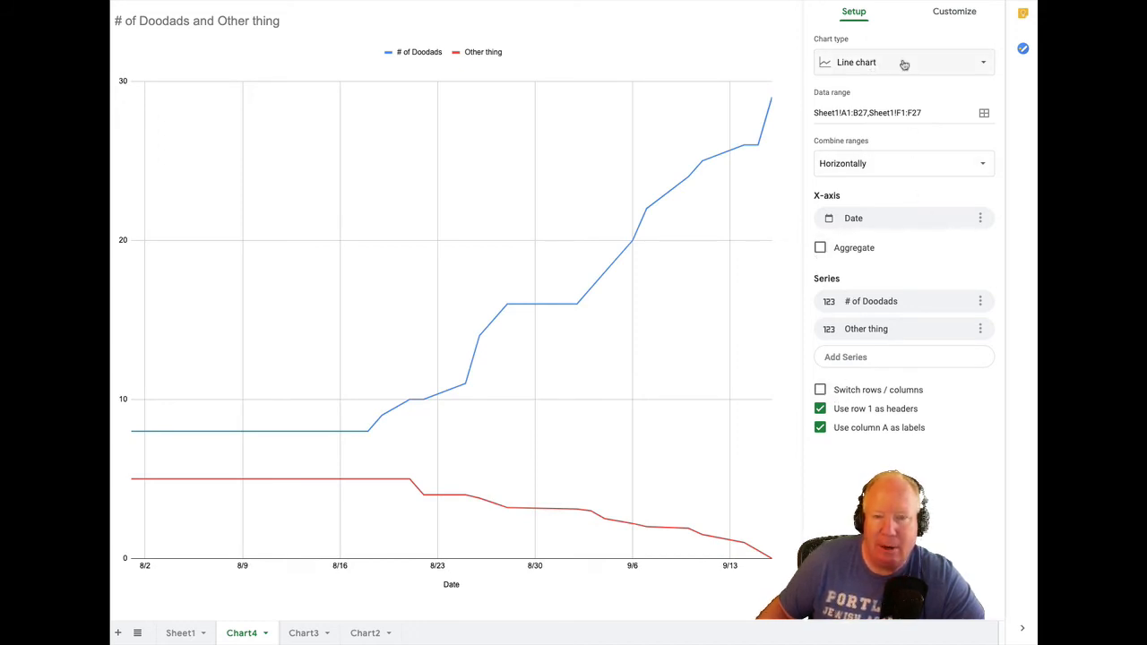
Look through the chart style and the chart and axis title customization options of the # of Doodads and Other thing chart.
click(960, 24)
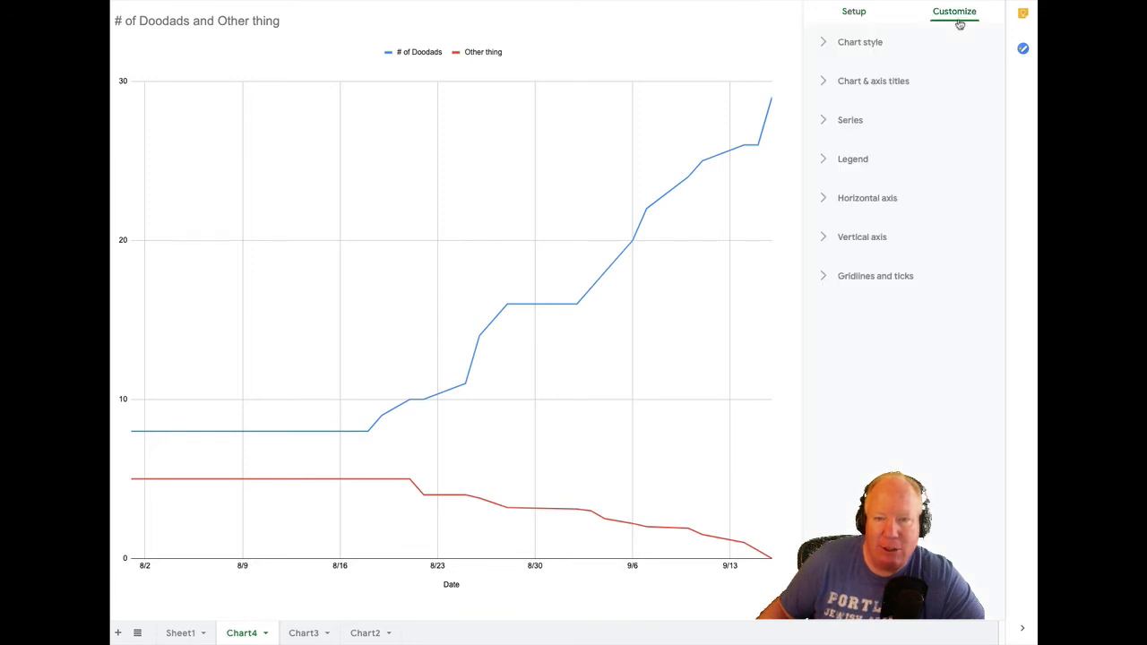
click(820, 45)
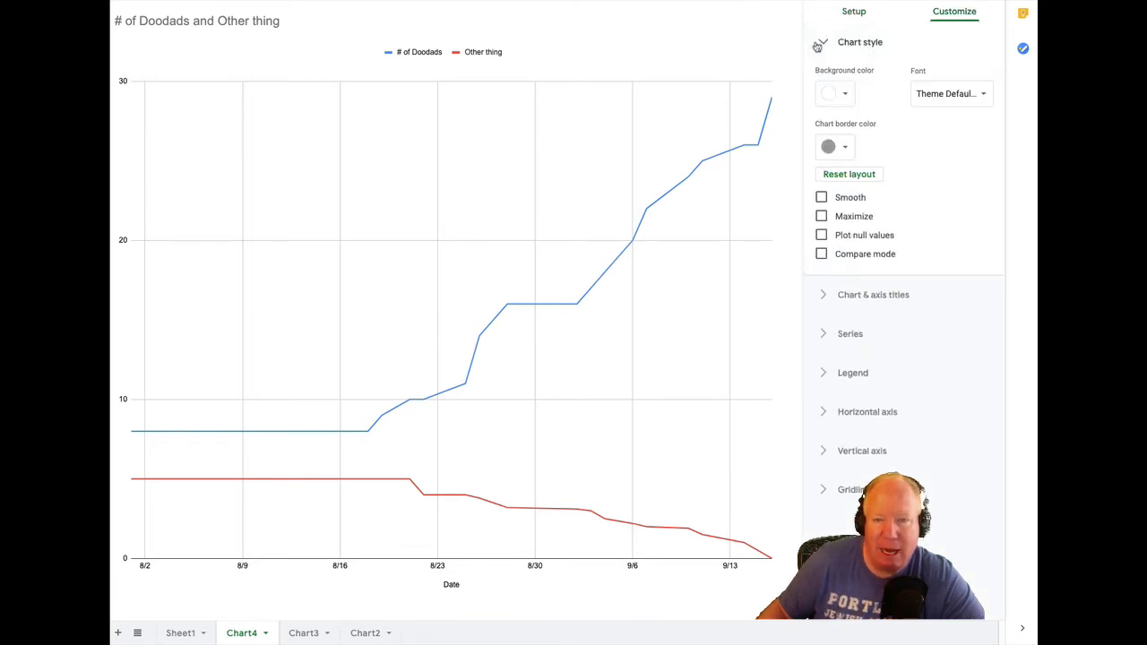
click(817, 46)
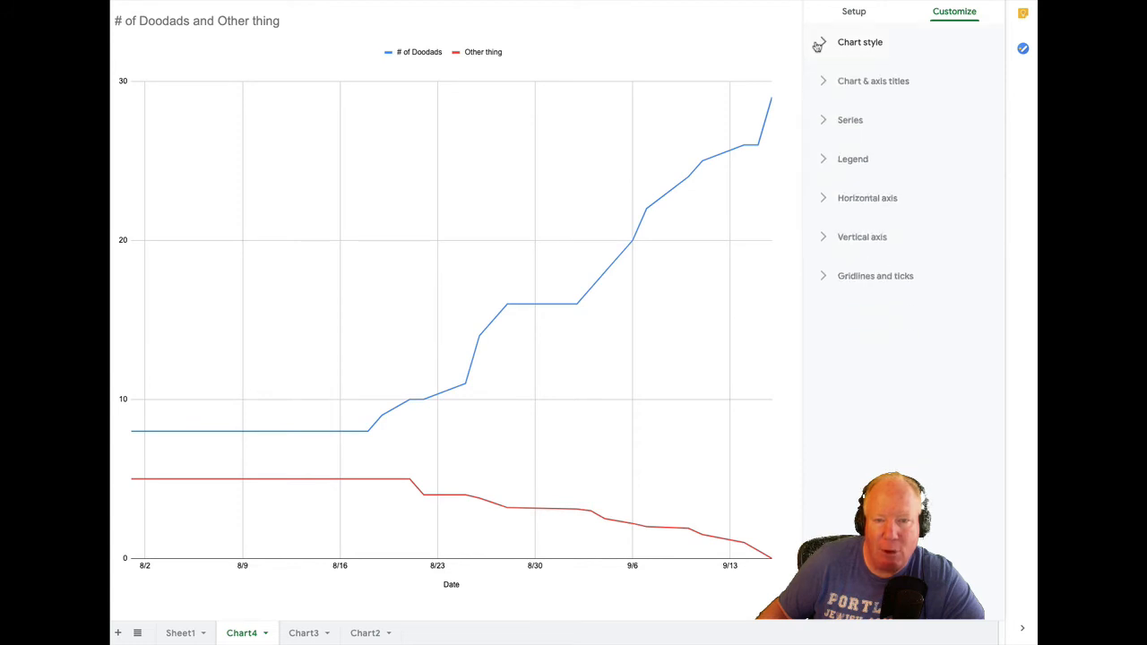
click(817, 46)
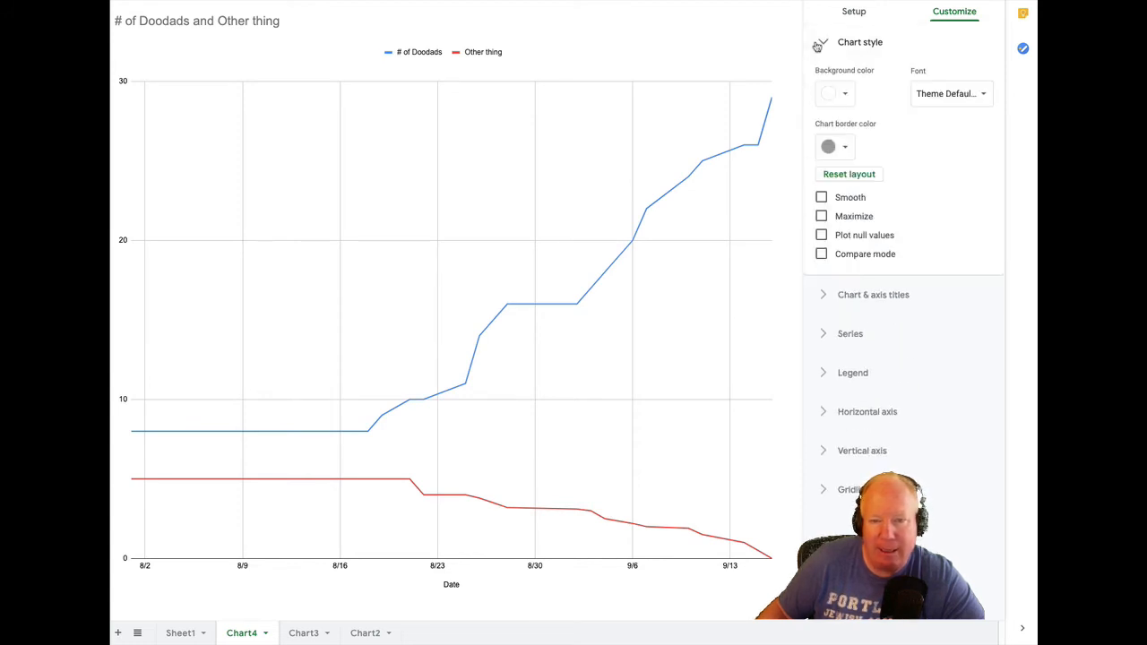
click(817, 45)
click(824, 82)
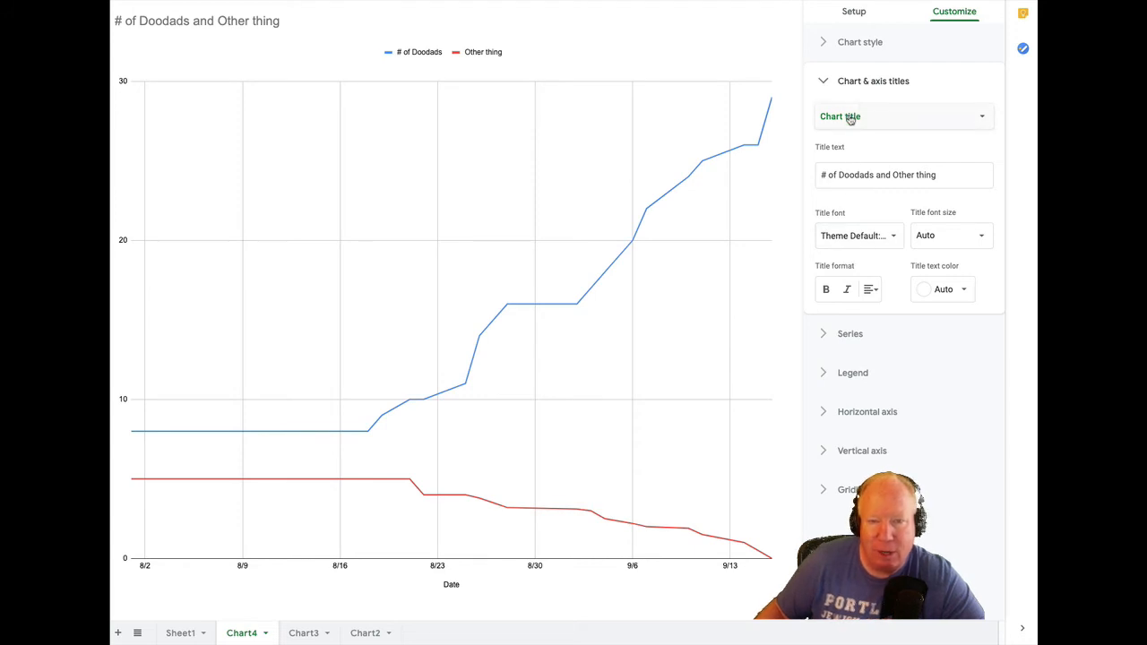
click(850, 119)
click(850, 117)
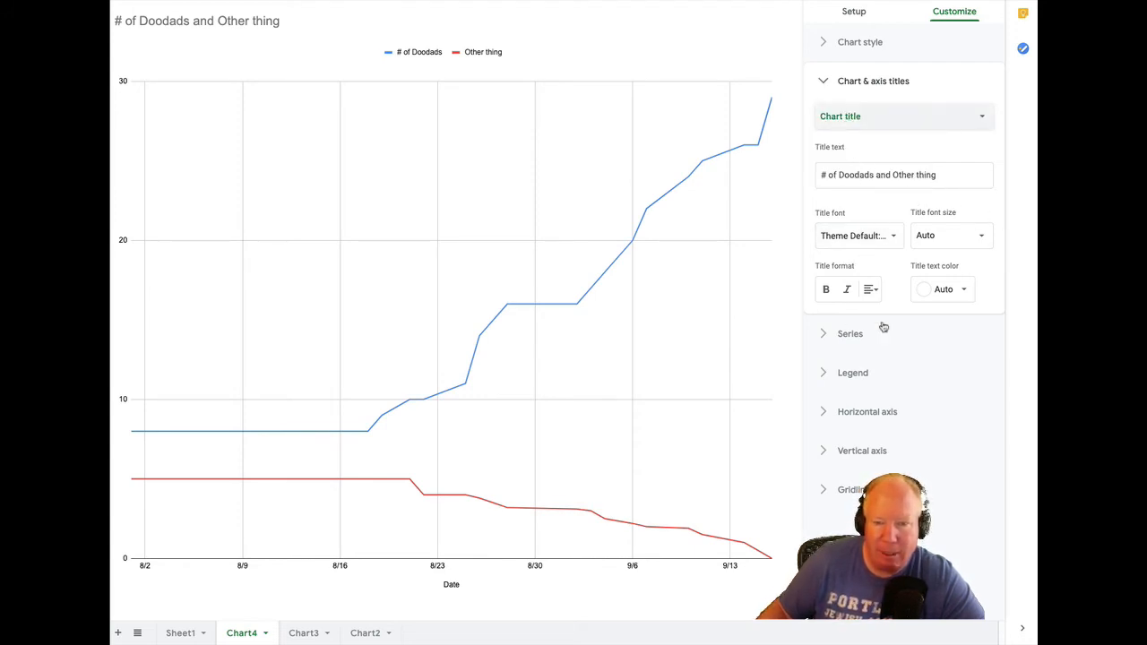
Set the line thickness of all series to 8px, trying 4px first.
click(825, 330)
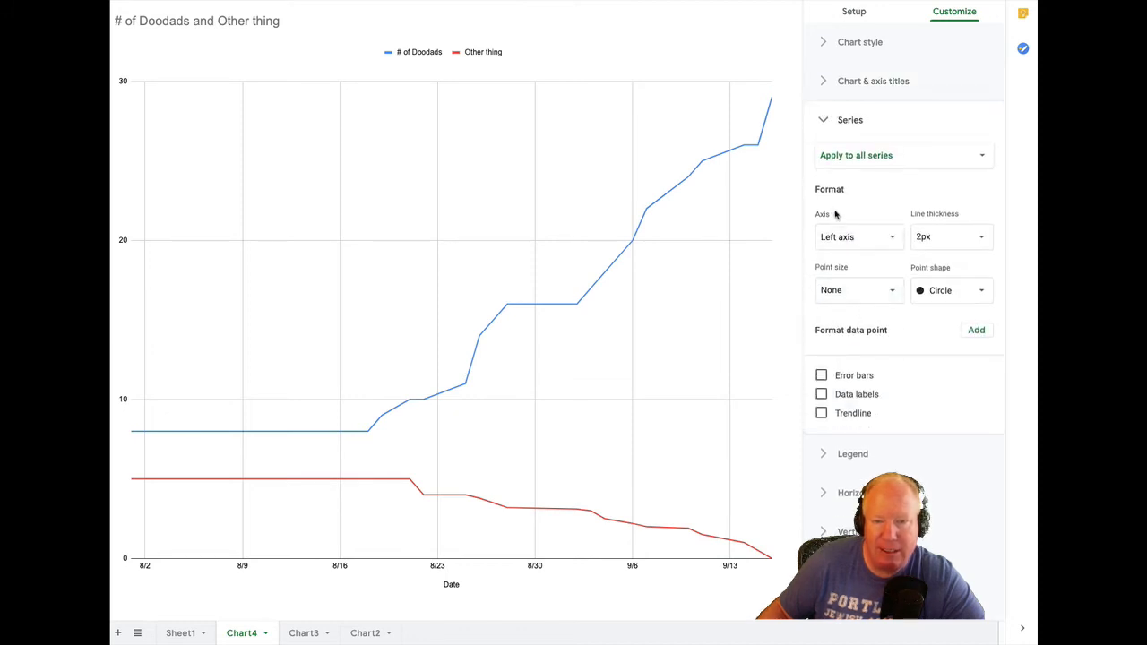
click(985, 239)
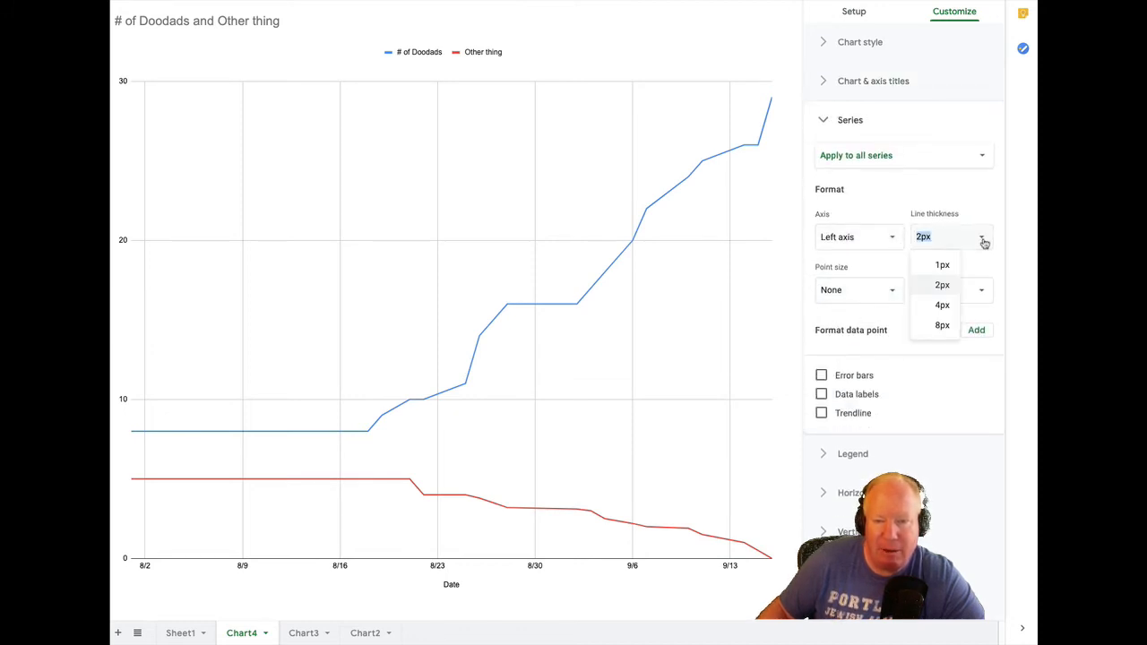
click(952, 308)
click(975, 249)
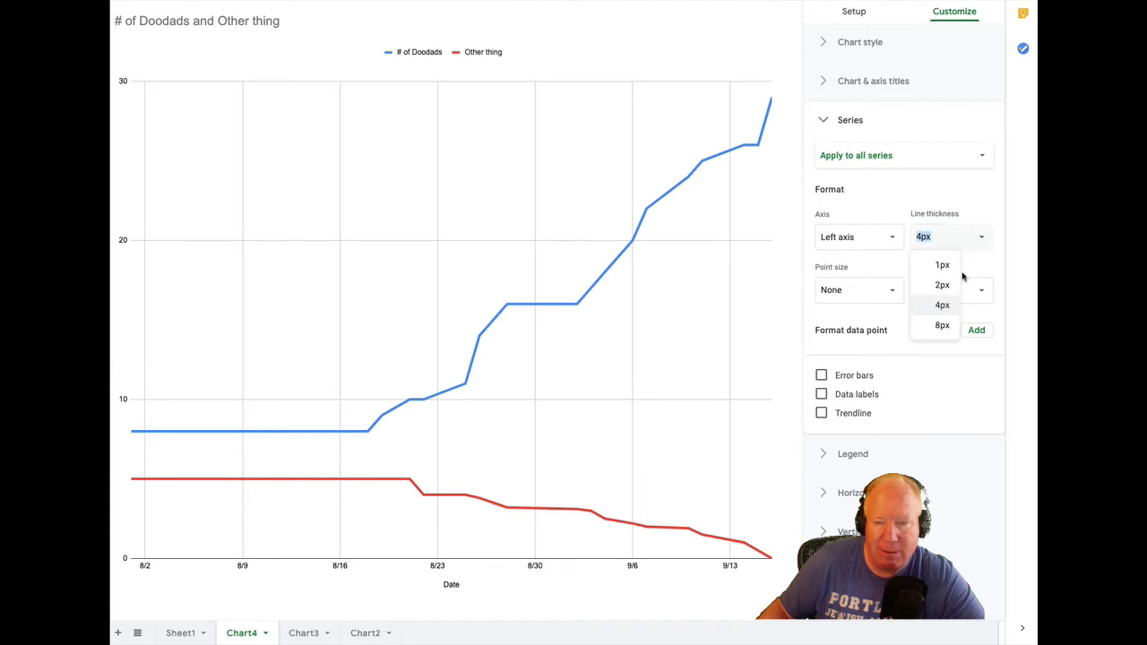
click(942, 323)
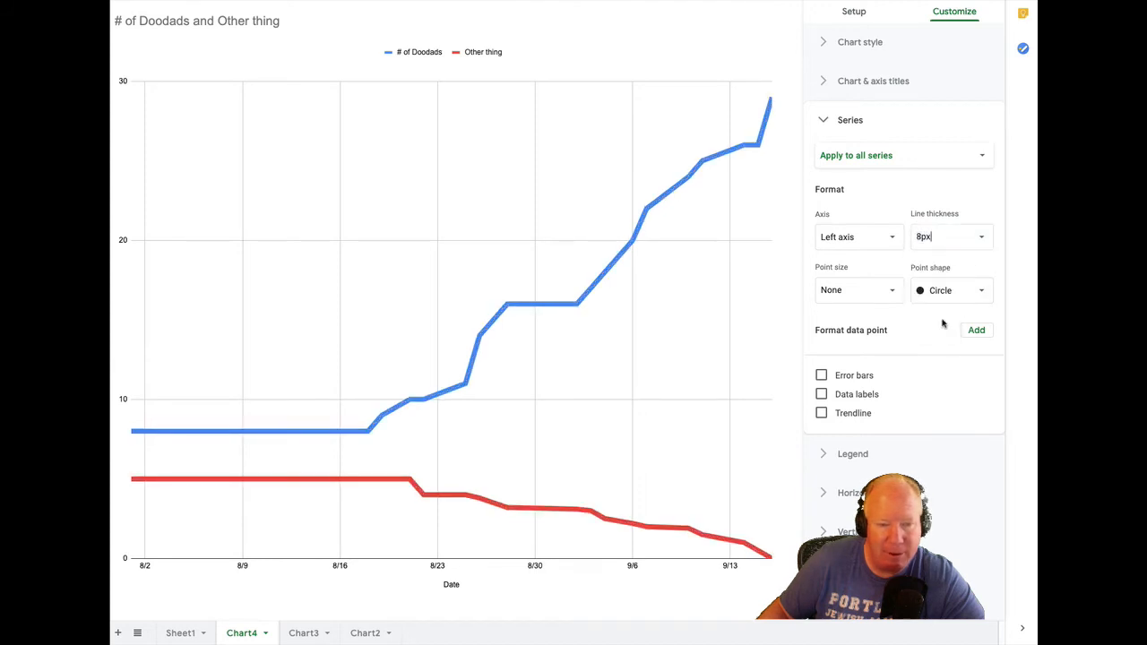
Try point sizes of 2px and 14px on all series, and set the point size back to None.
click(891, 292)
click(846, 339)
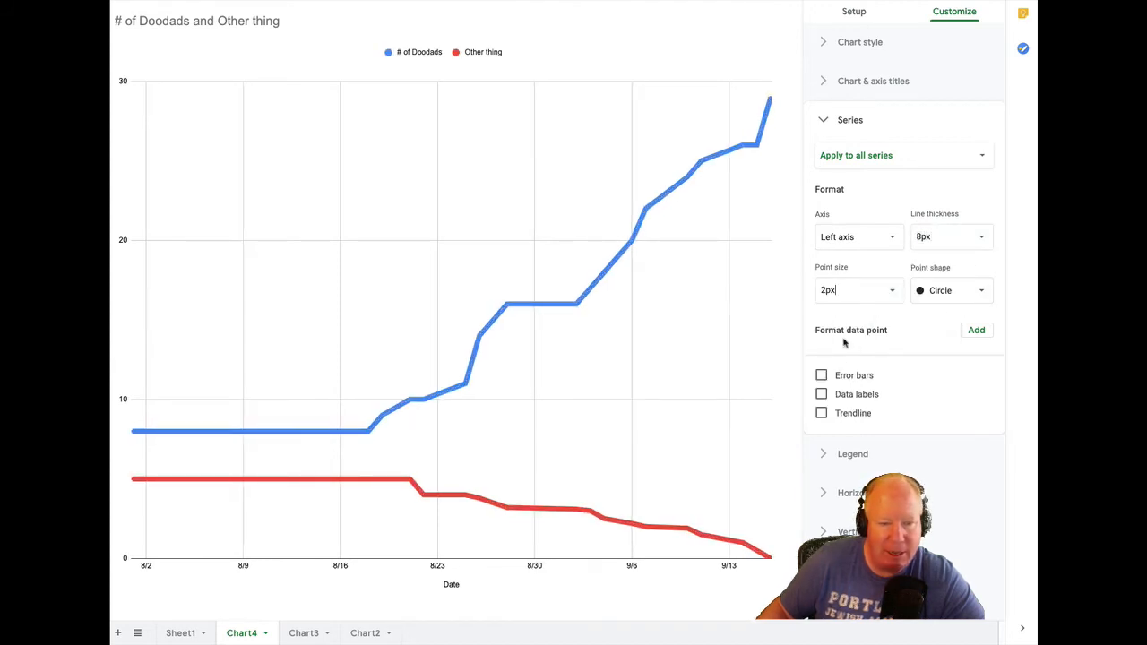
click(882, 301)
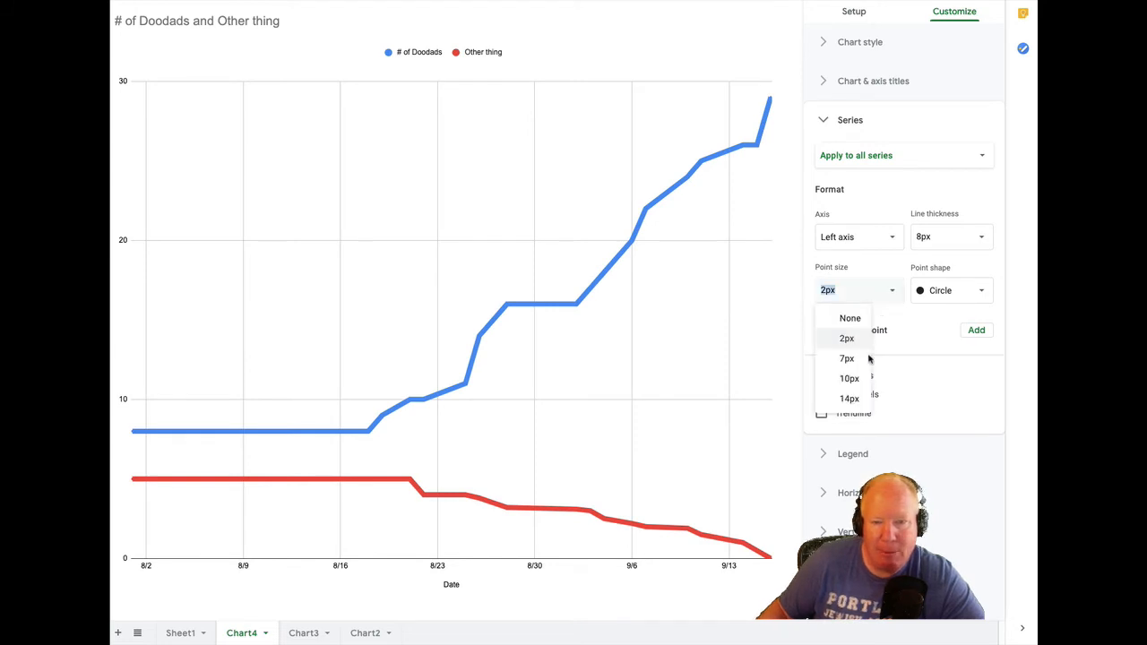
click(850, 398)
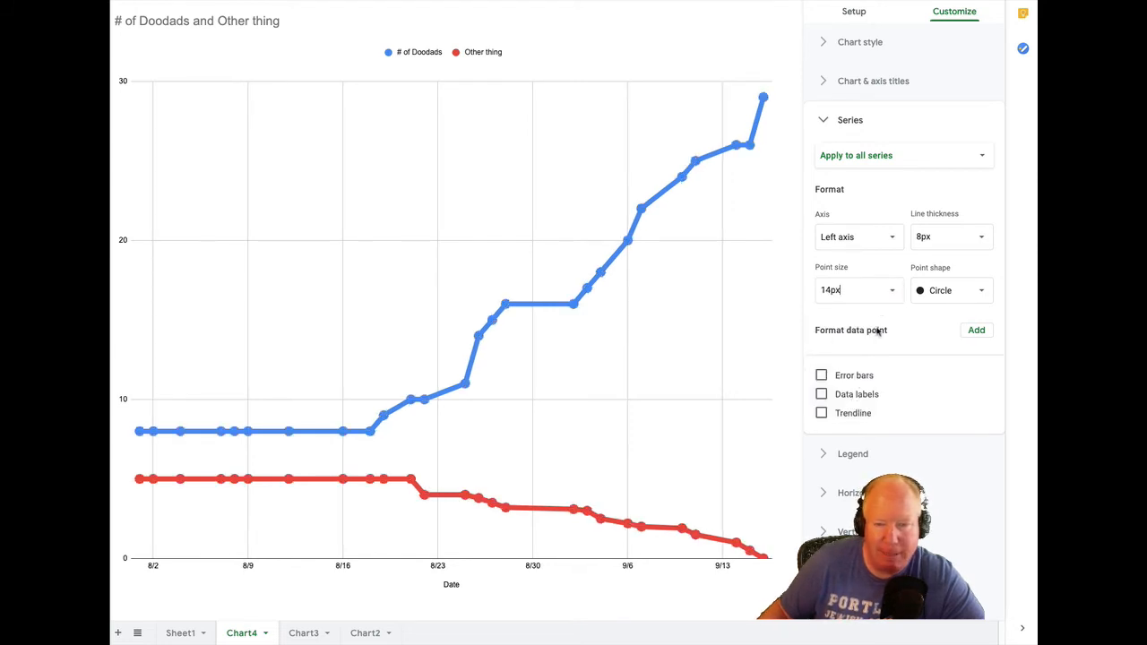
click(887, 295)
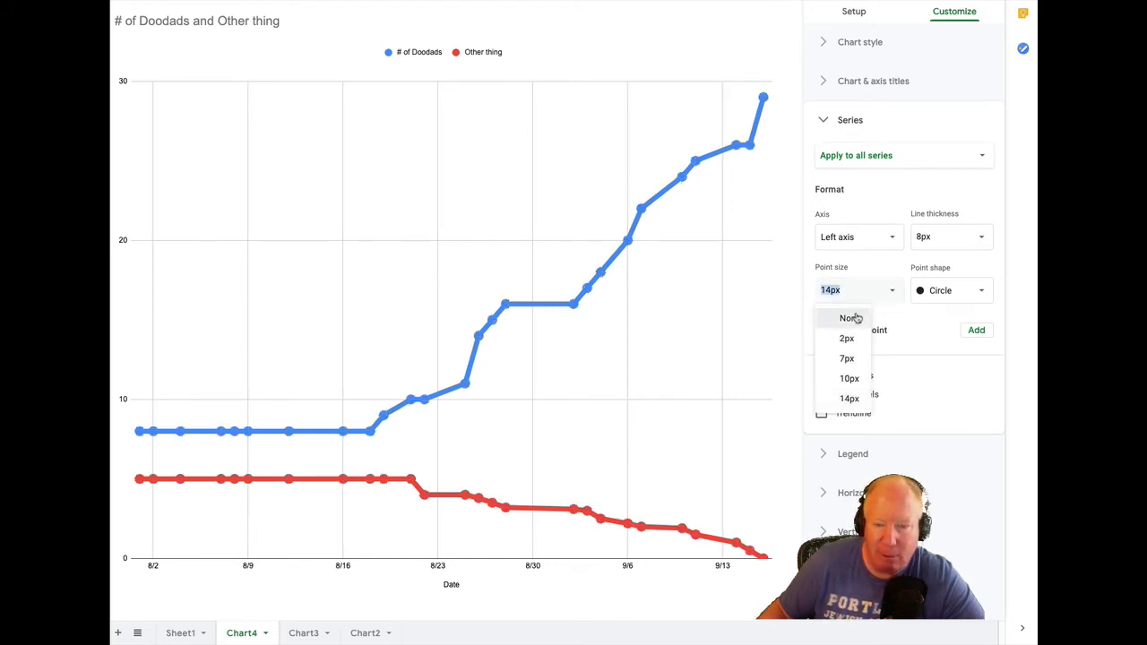
click(856, 317)
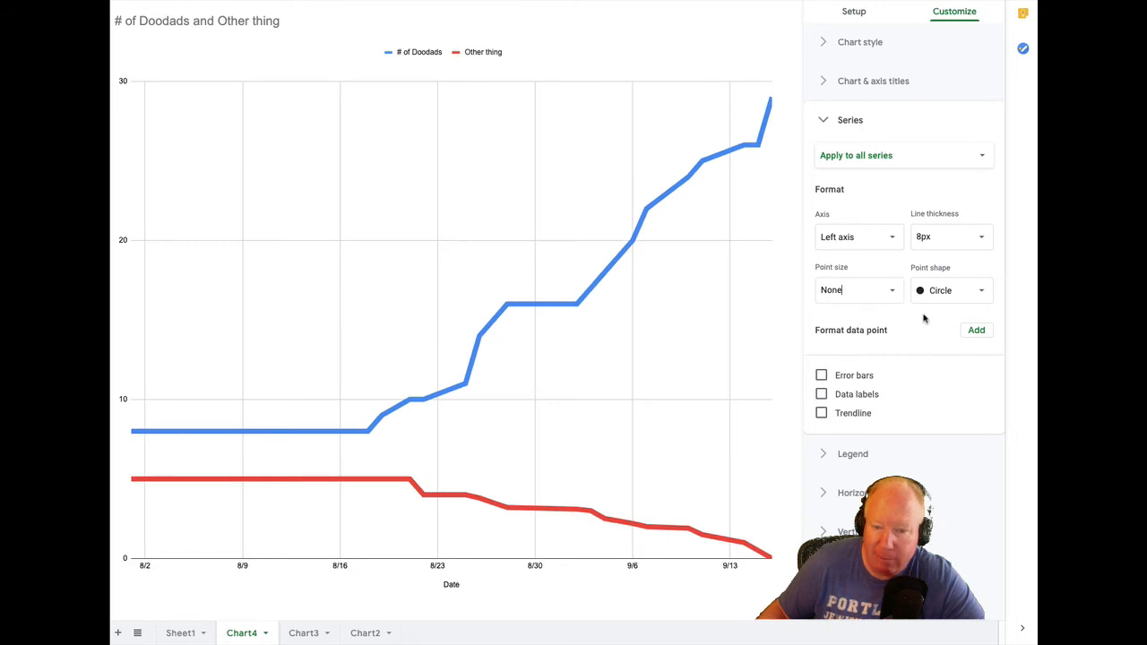
Switch data labels on and off for all series, and do the same with the trendlines.
click(821, 395)
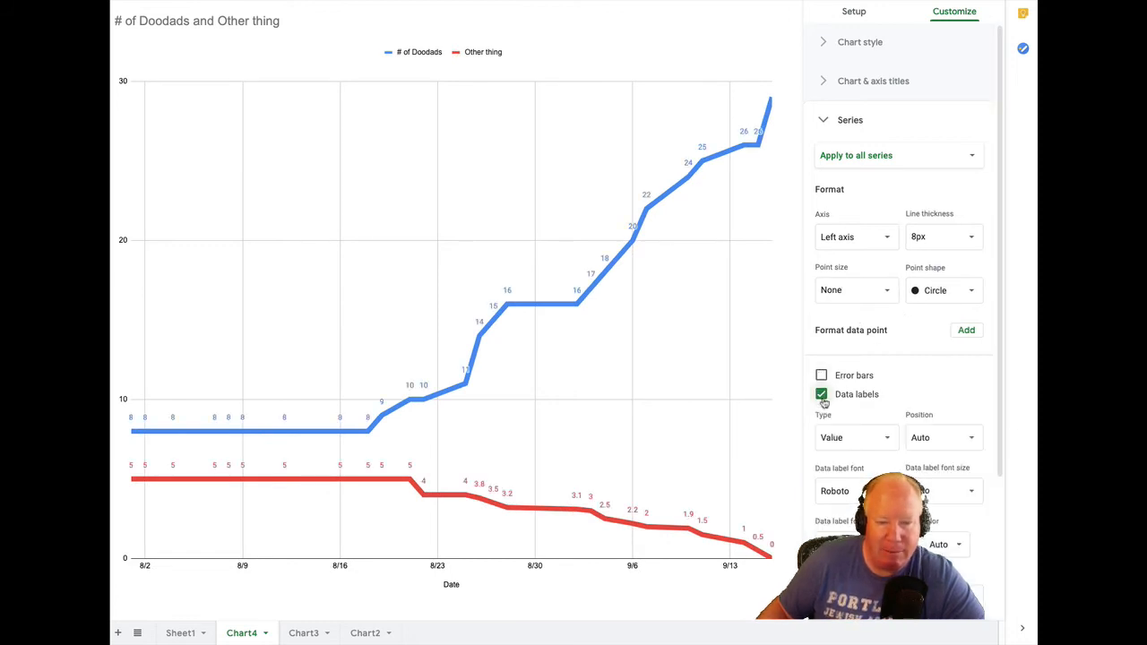
click(821, 396)
click(821, 413)
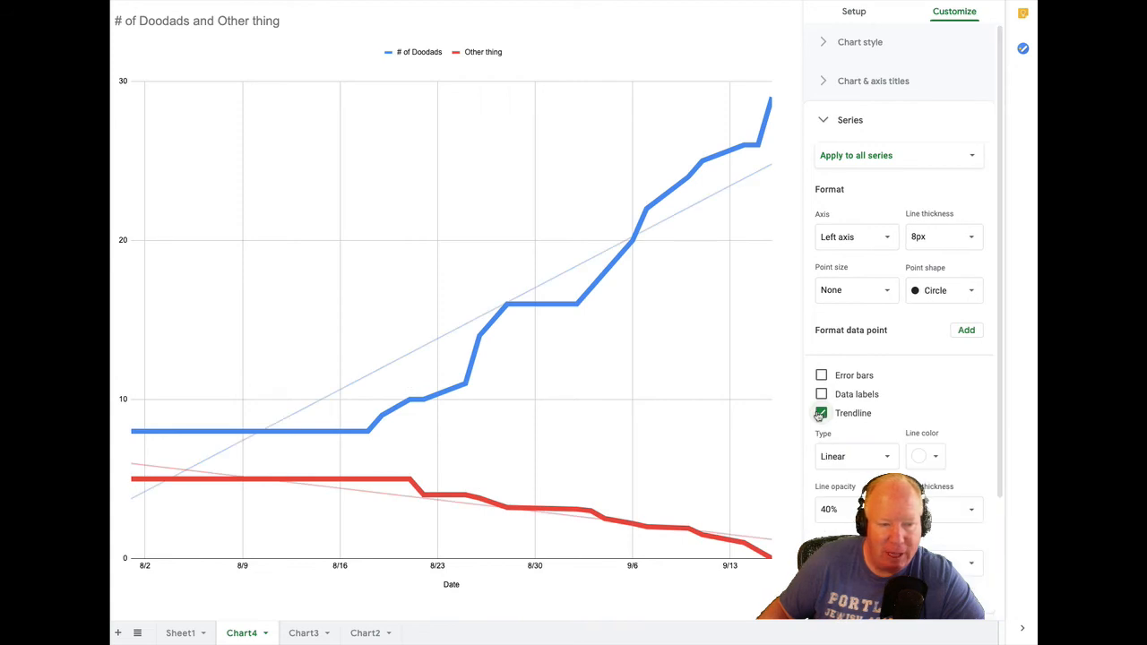
click(821, 413)
Look through the legend, horizontal axis, and gridlines and ticks settings, including the major spacing types.
click(825, 455)
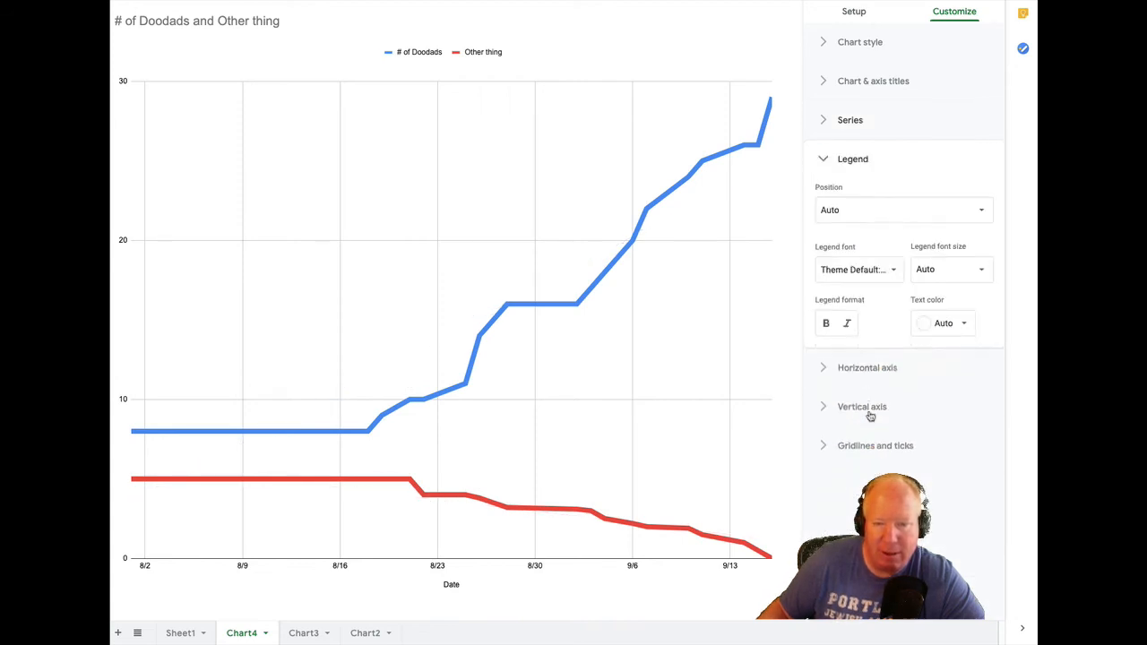
click(823, 367)
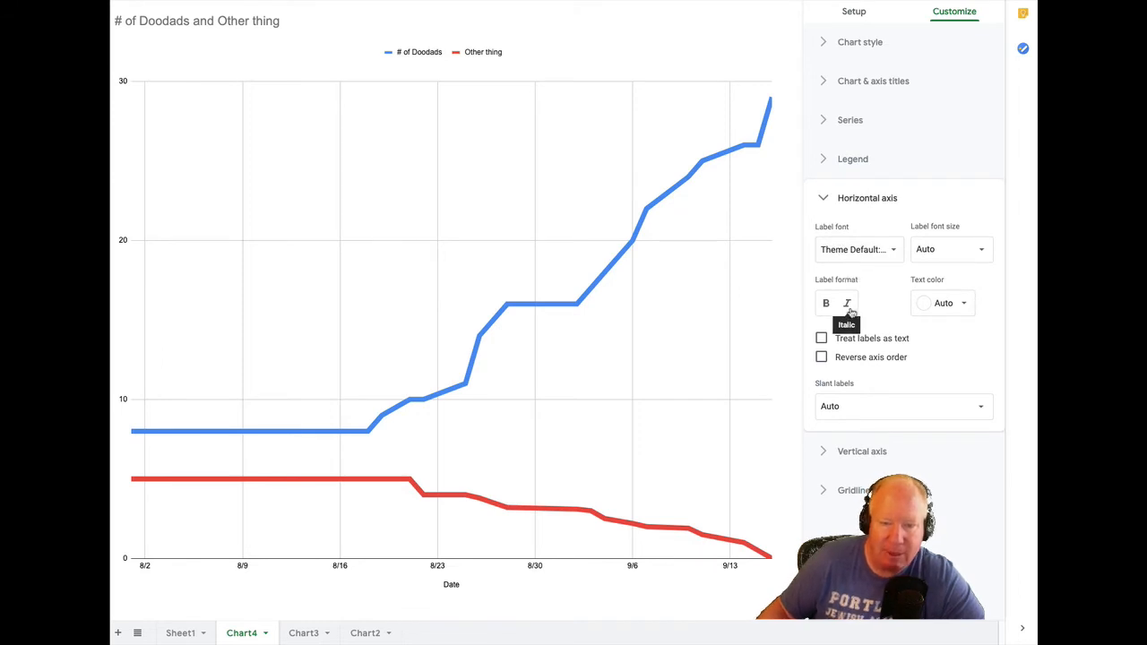
click(828, 492)
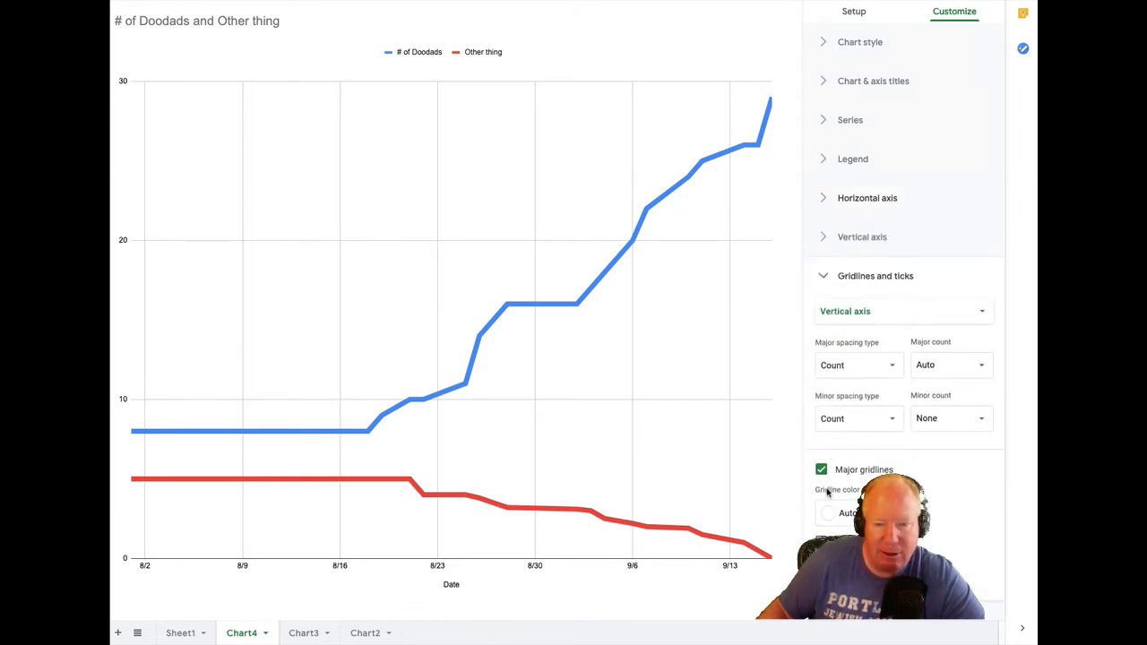
click(884, 369)
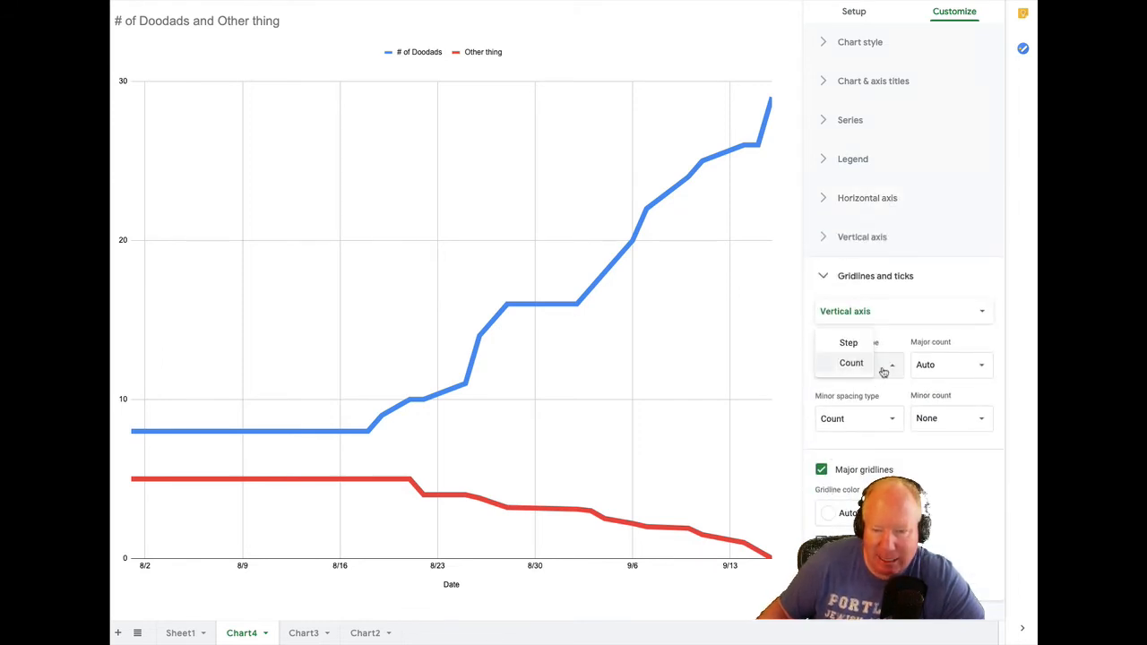
click(959, 348)
Set the vertical axis major gridline count to 10, trying Auto and 7 first.
click(943, 366)
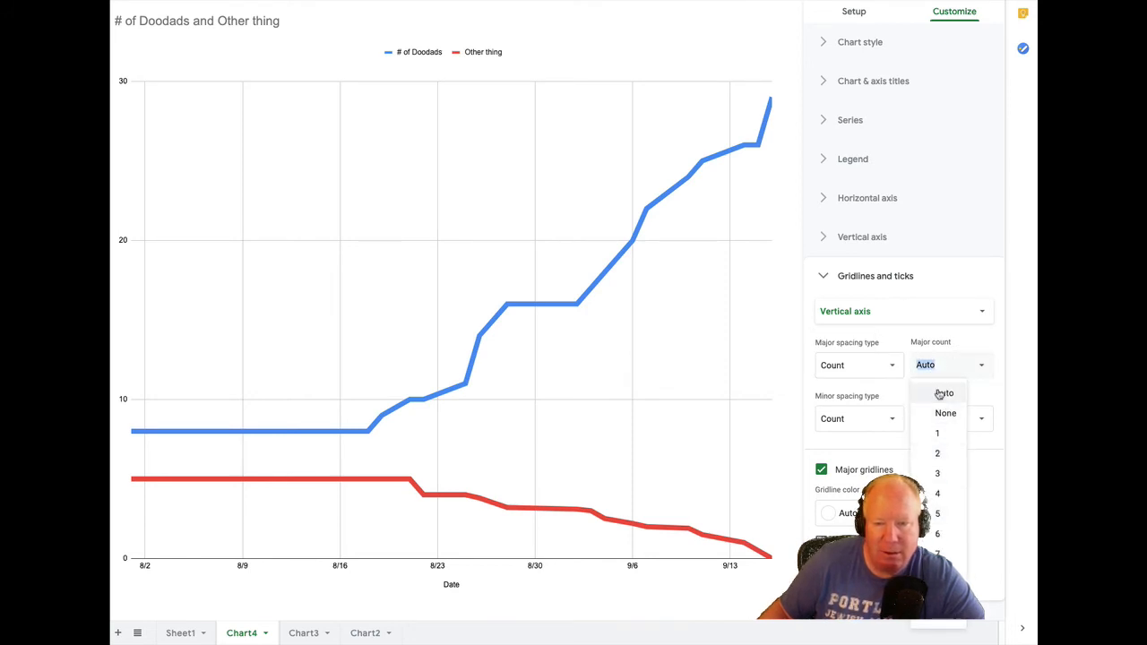
click(942, 391)
click(948, 375)
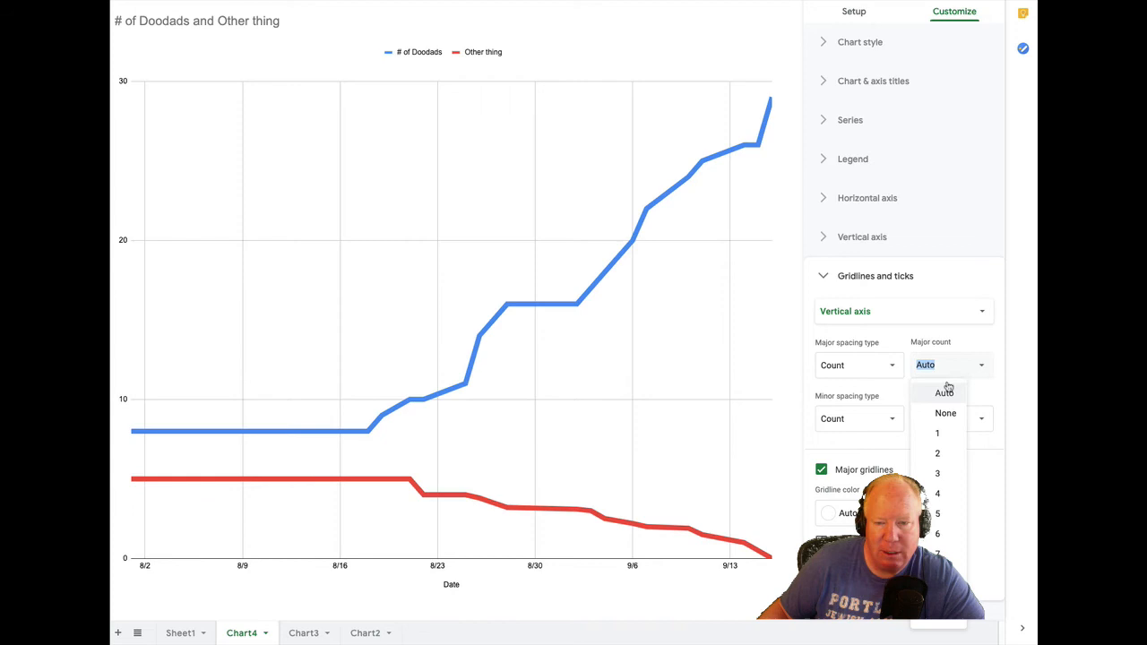
click(941, 551)
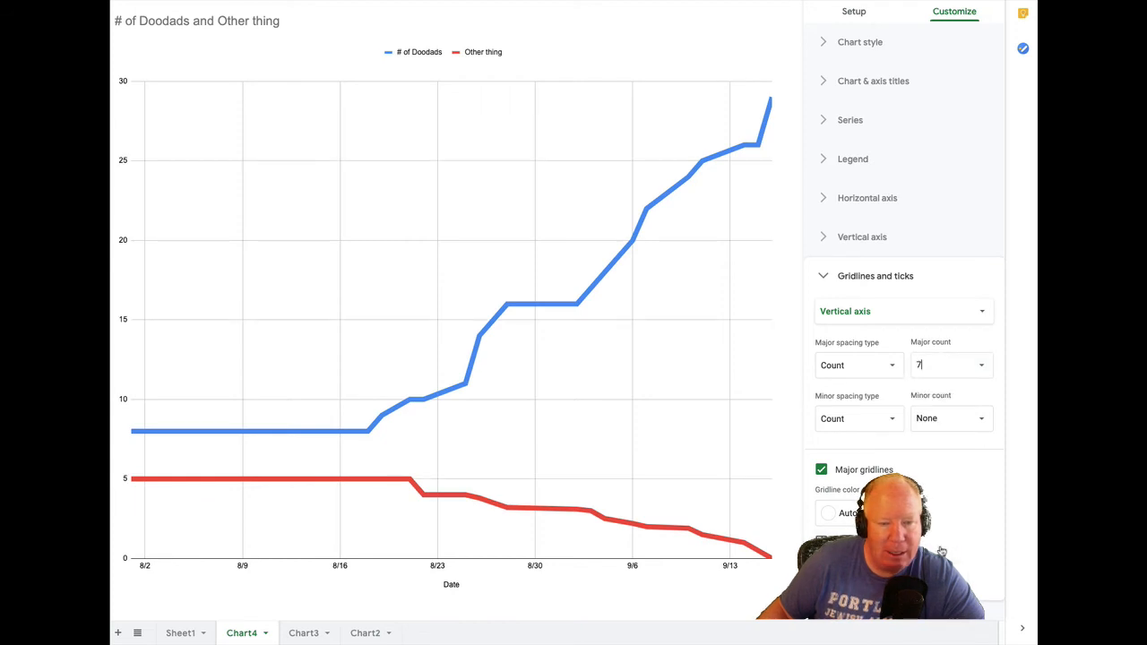
click(982, 367)
click(983, 370)
click(983, 369)
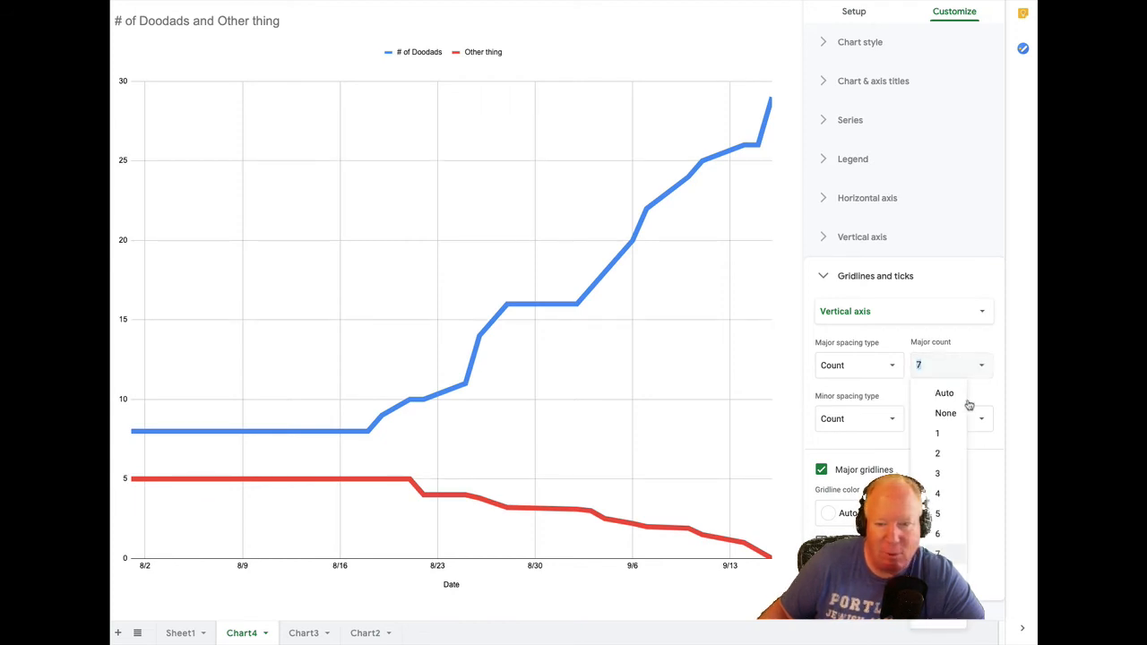
click(948, 620)
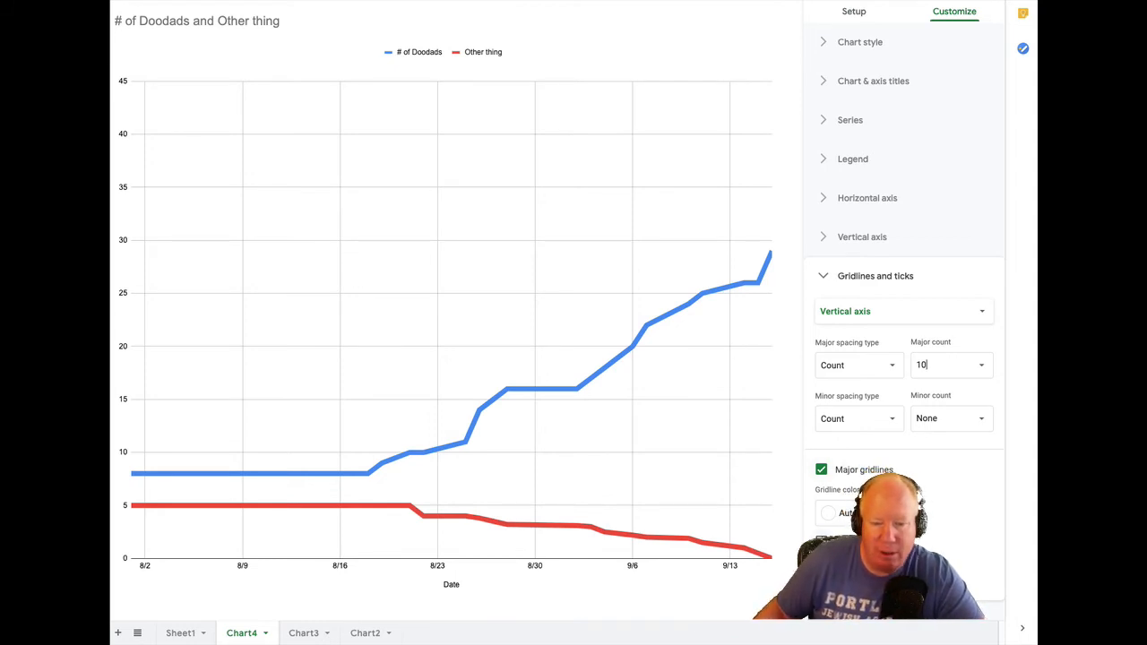
Set the vertical axis minor gridline count to 2 and close the chart editor.
key(Tab)
key(Tab)
text(2)
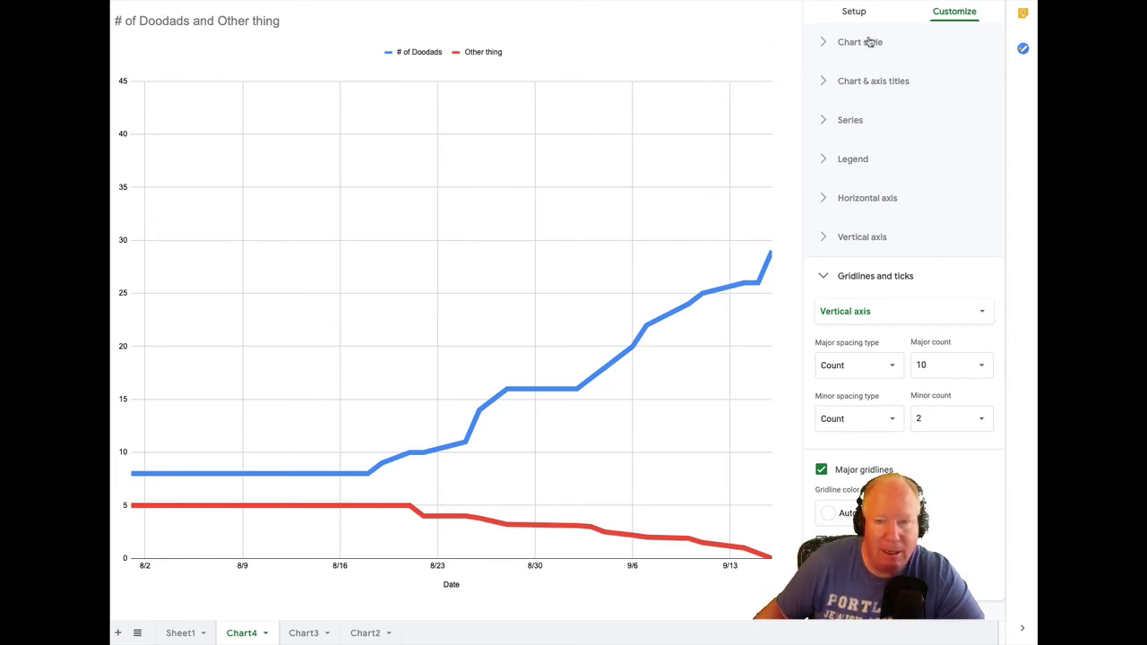
click(987, 1)
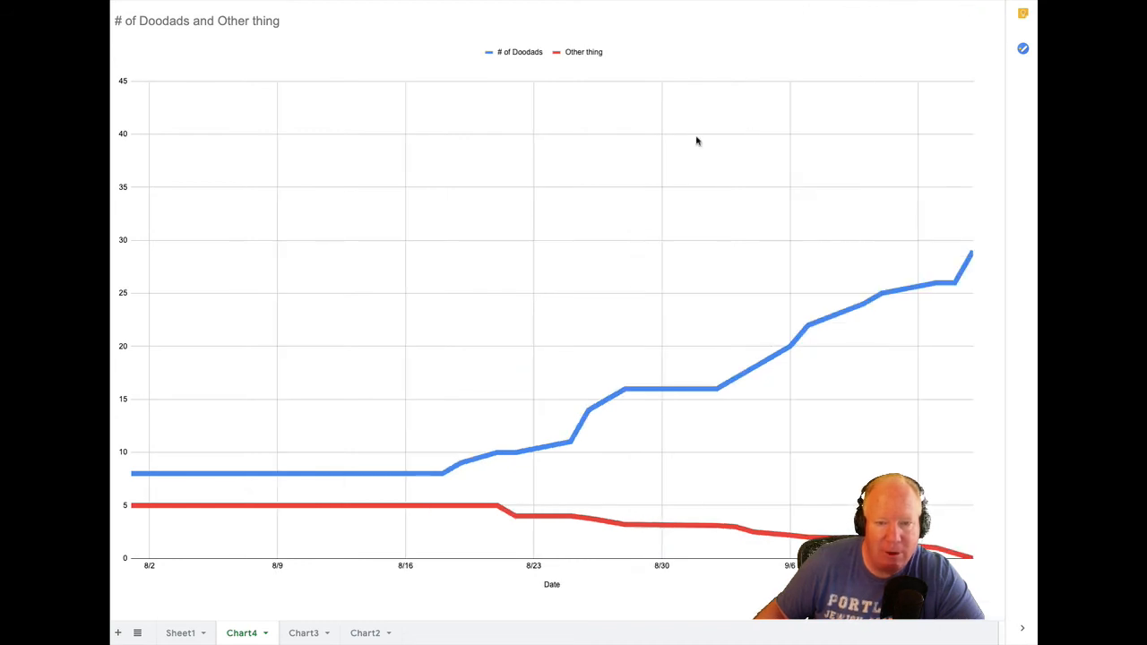
Look at the edit options offered for the chart area and at the spreadsheet's available download formats.
right_click(449, 225)
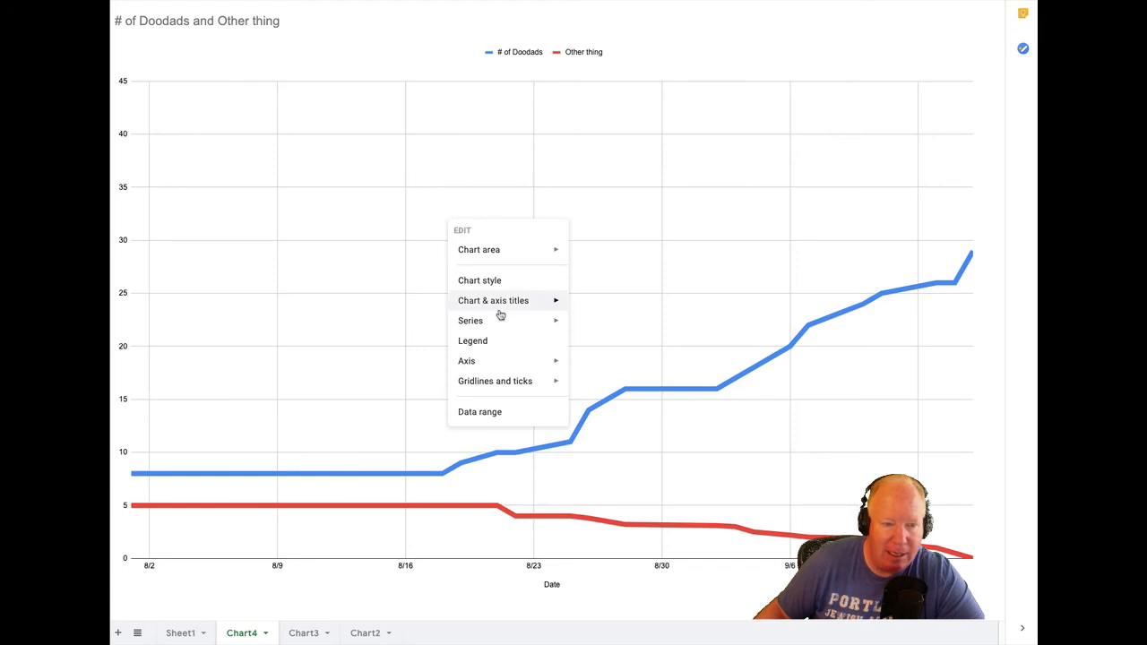
mouse_move(500, 312)
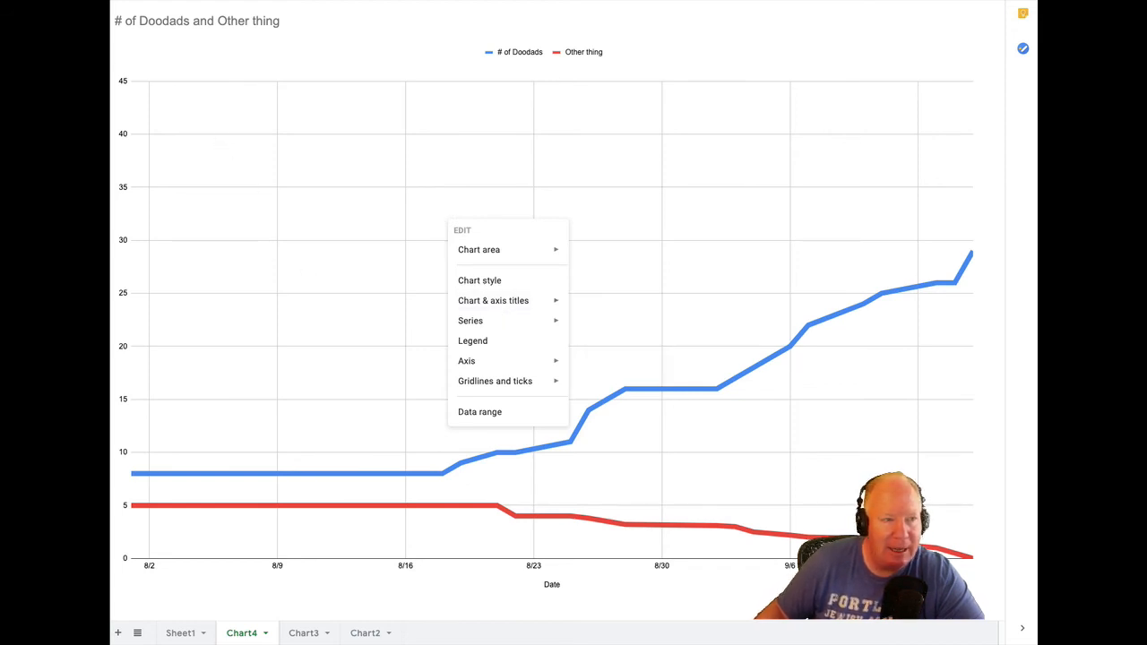
click(132, 1)
mouse_move(204, 117)
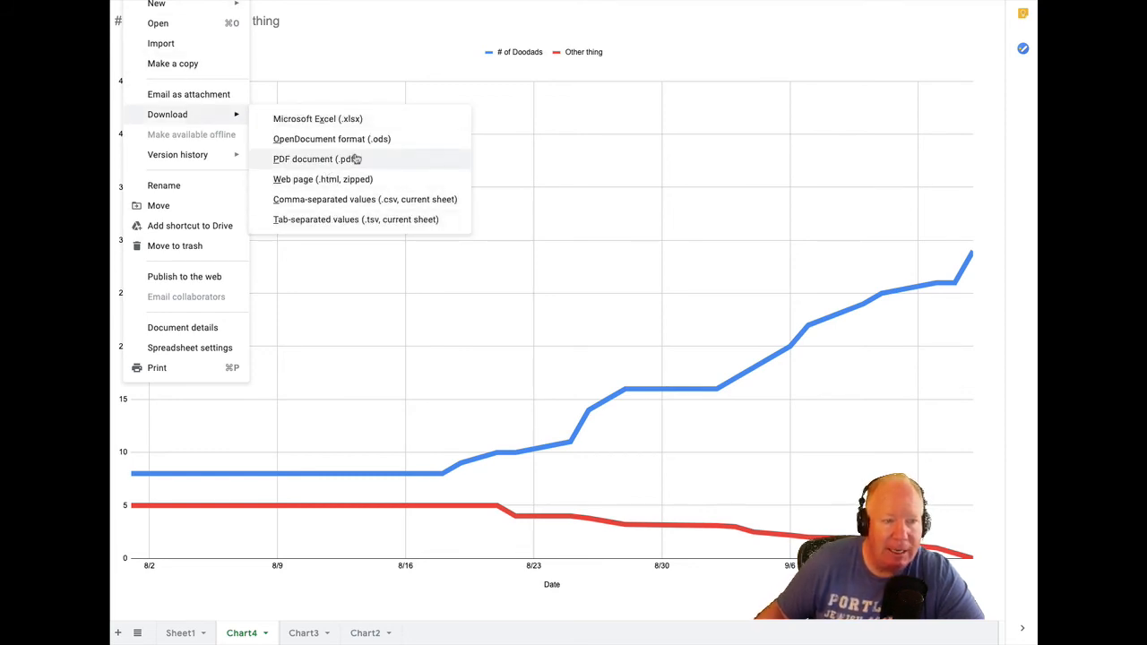
Select the Date, # of Doodads and Temp (C) columns with their data on Sheet1 and open Explore for them.
click(182, 632)
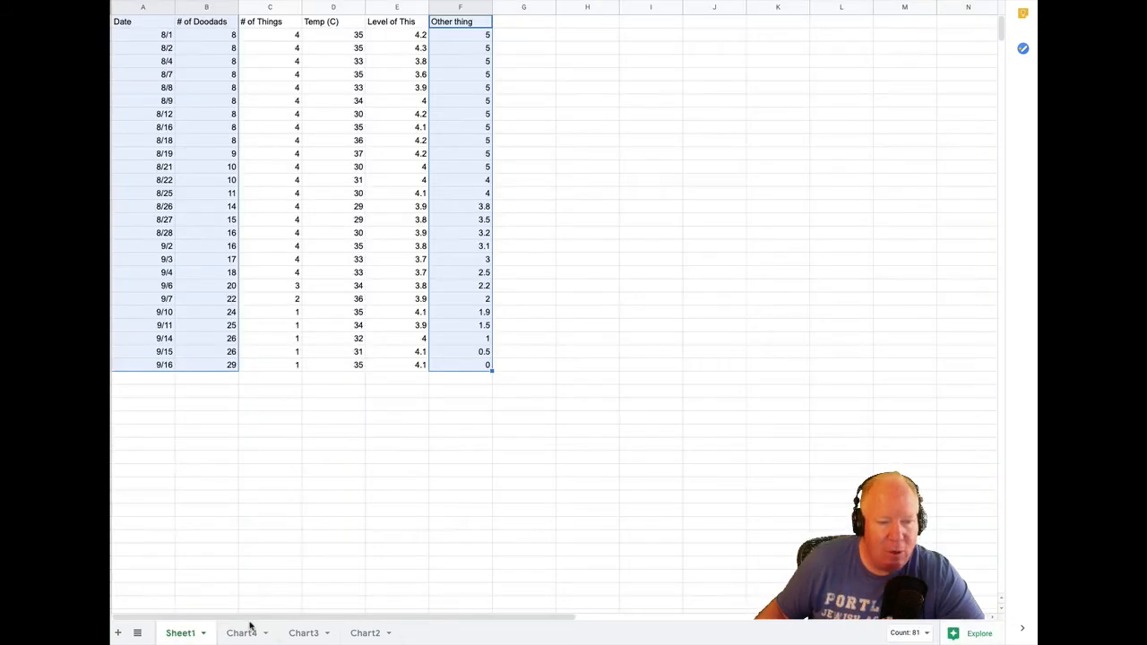
click(299, 77)
drag(128, 23, 224, 359)
click(234, 220)
drag(138, 23, 235, 371)
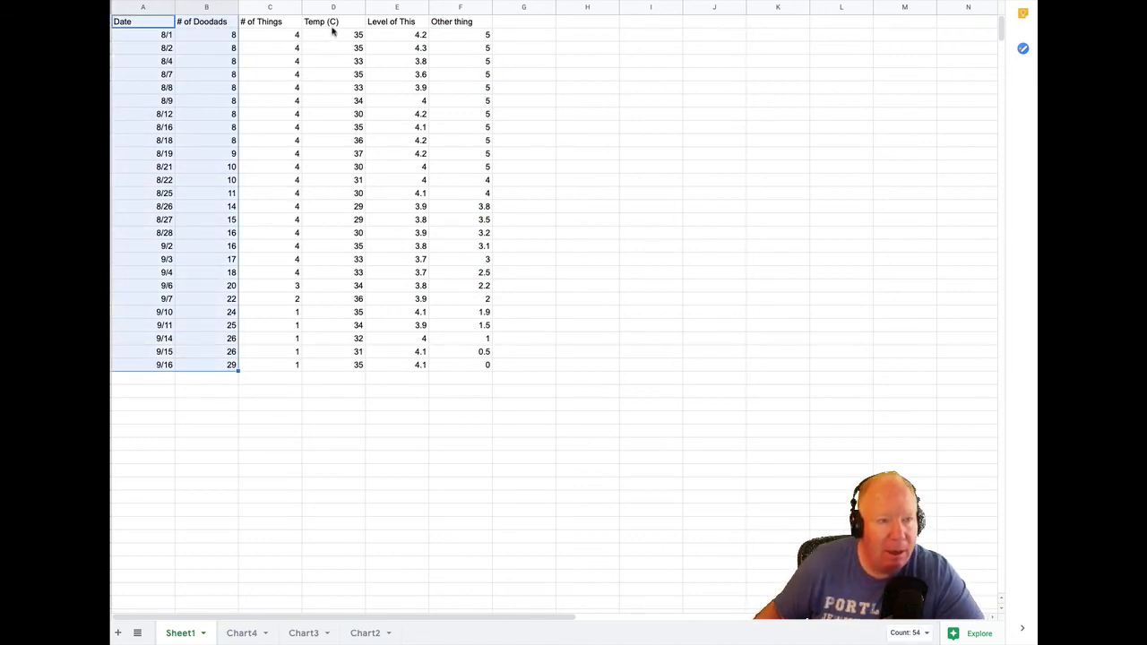
ctrl+drag(333, 21, 350, 369)
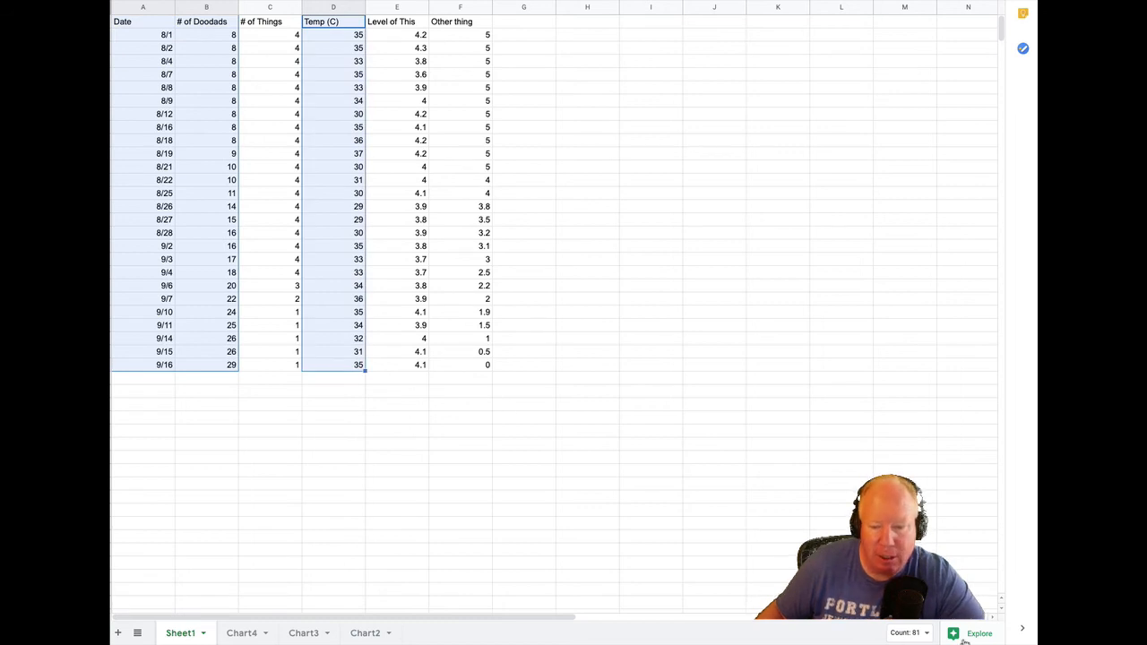
click(966, 636)
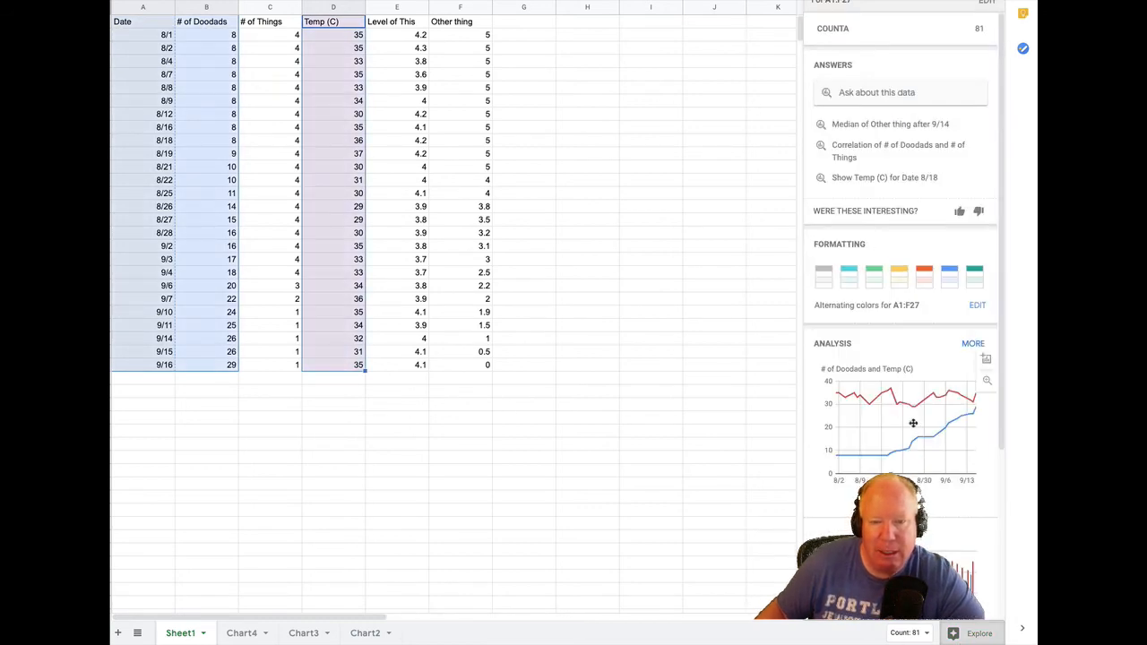
Insert the suggested # of Doodads and Temp (C) line chart, move it lower on the sheet and open it for editing.
click(985, 360)
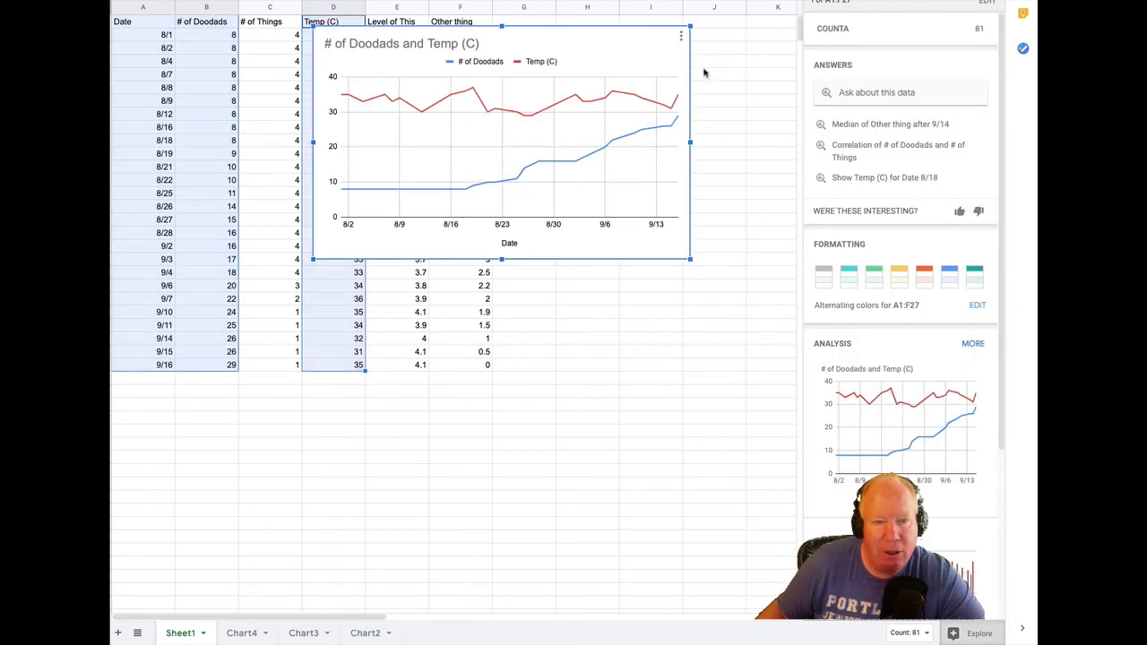
drag(643, 47, 691, 179)
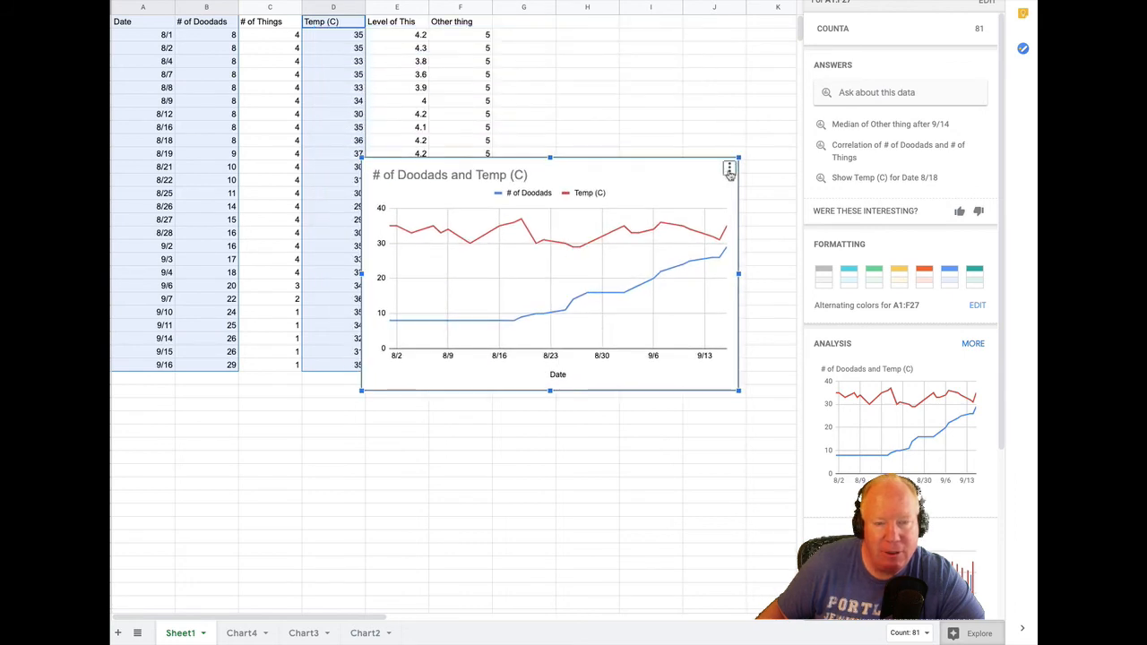
click(730, 171)
click(668, 190)
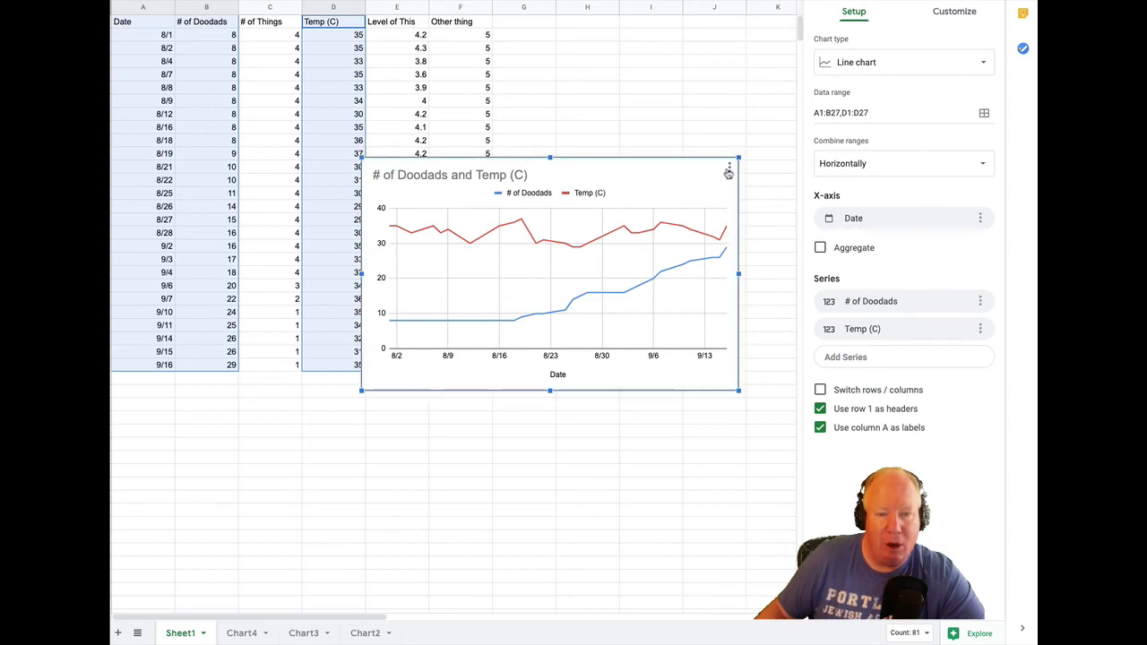
Delete the # of Doodads and Temp (C) chart from Sheet1 and clear the column selection.
click(729, 170)
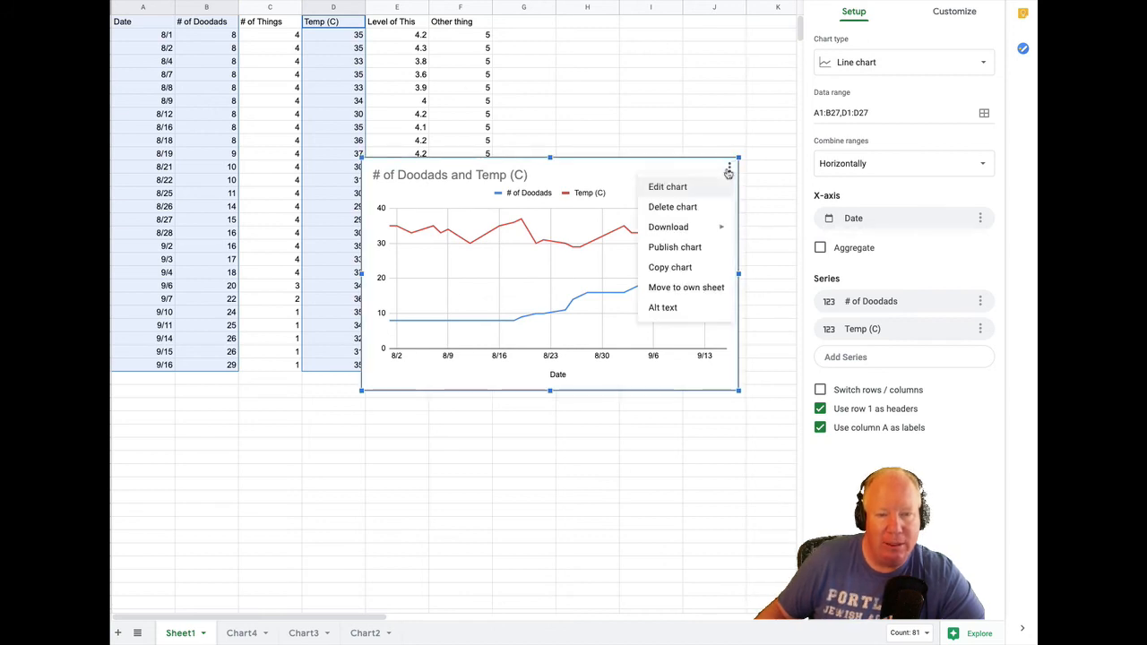
click(672, 207)
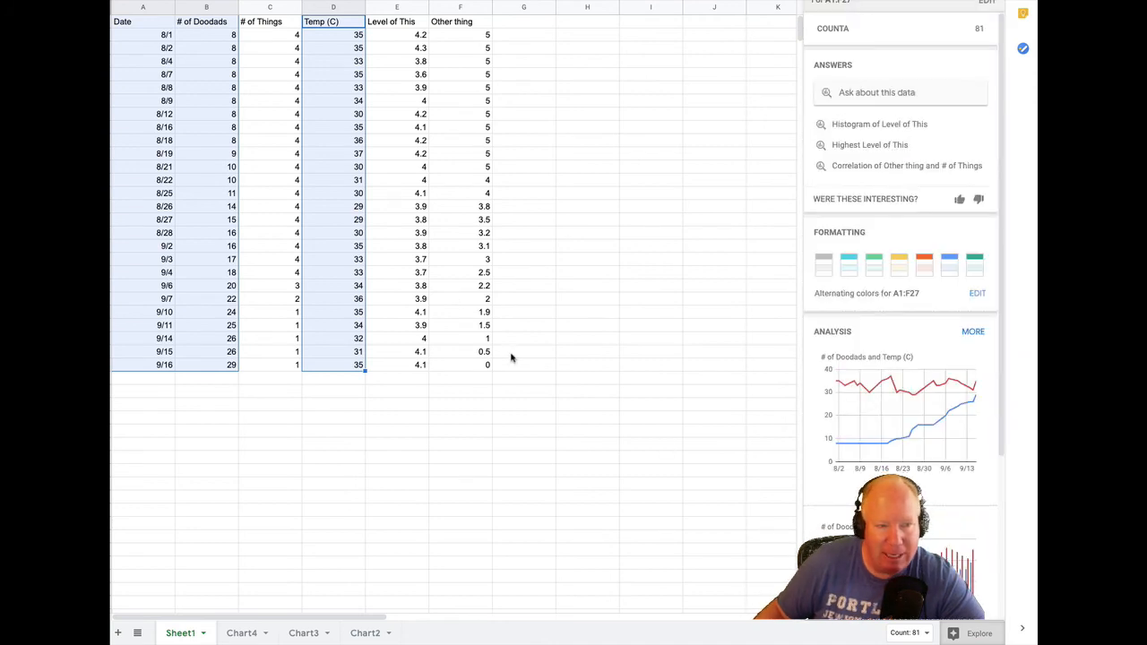
click(521, 357)
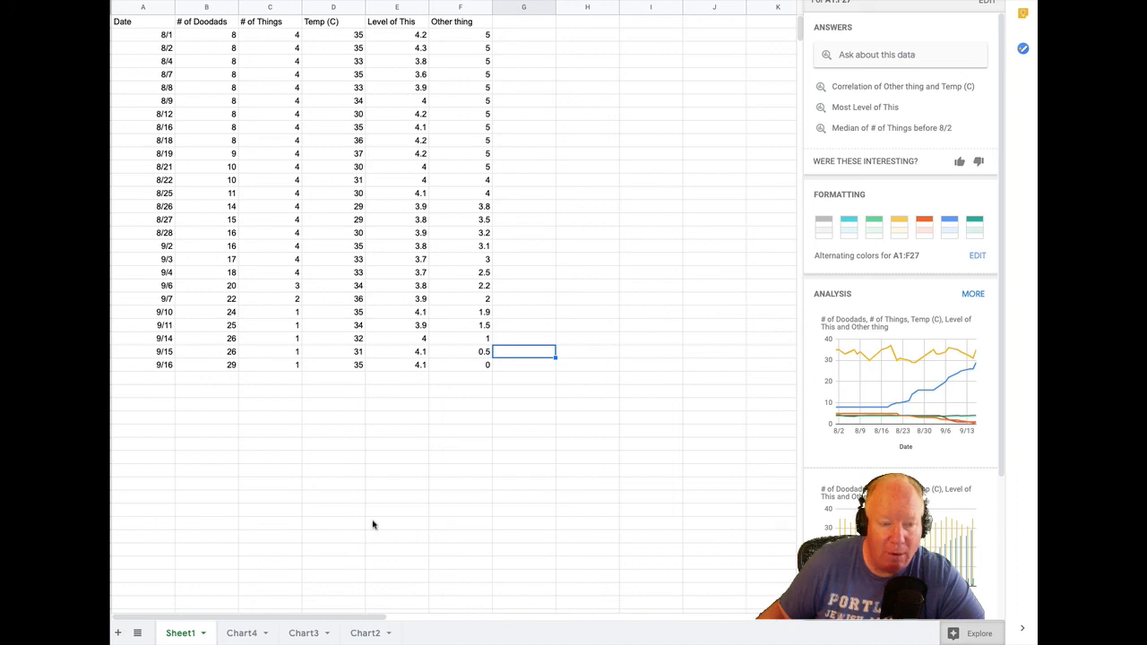
Rename the Chart4 sheet as "Doodads and Other Things".
click(240, 635)
click(266, 635)
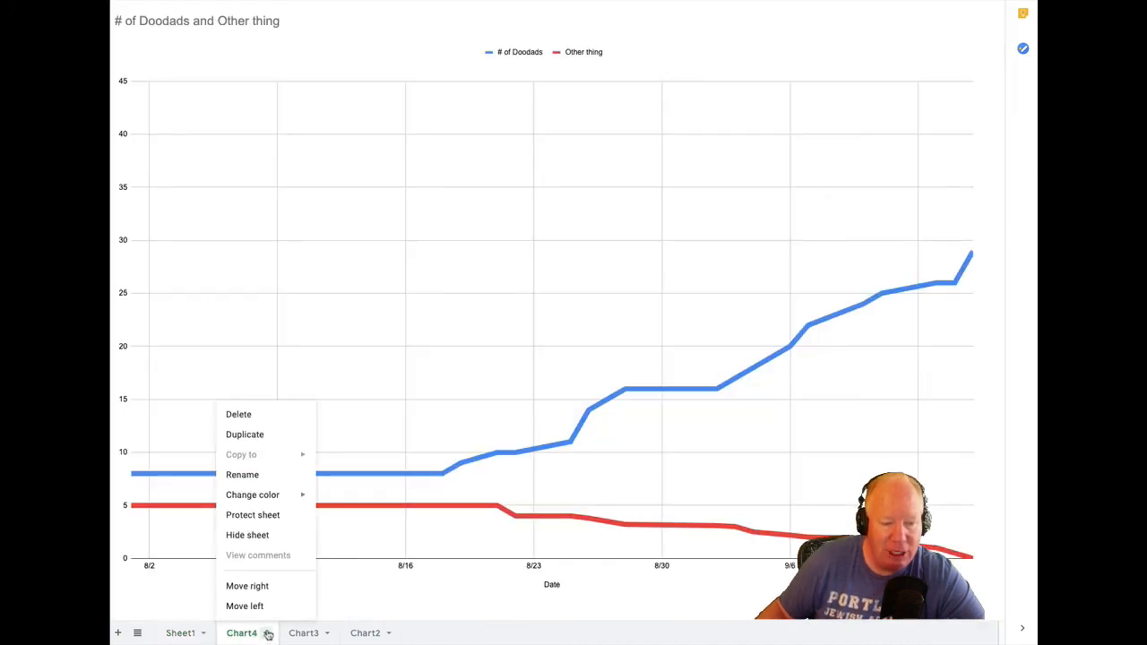
click(254, 475)
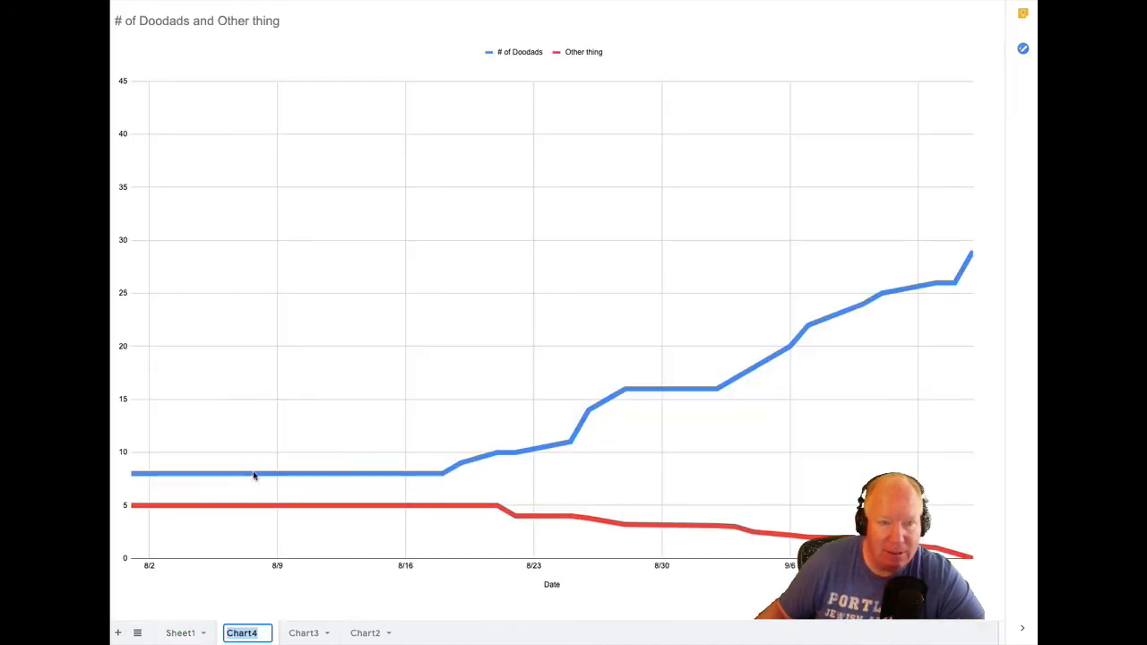
text(Doo)
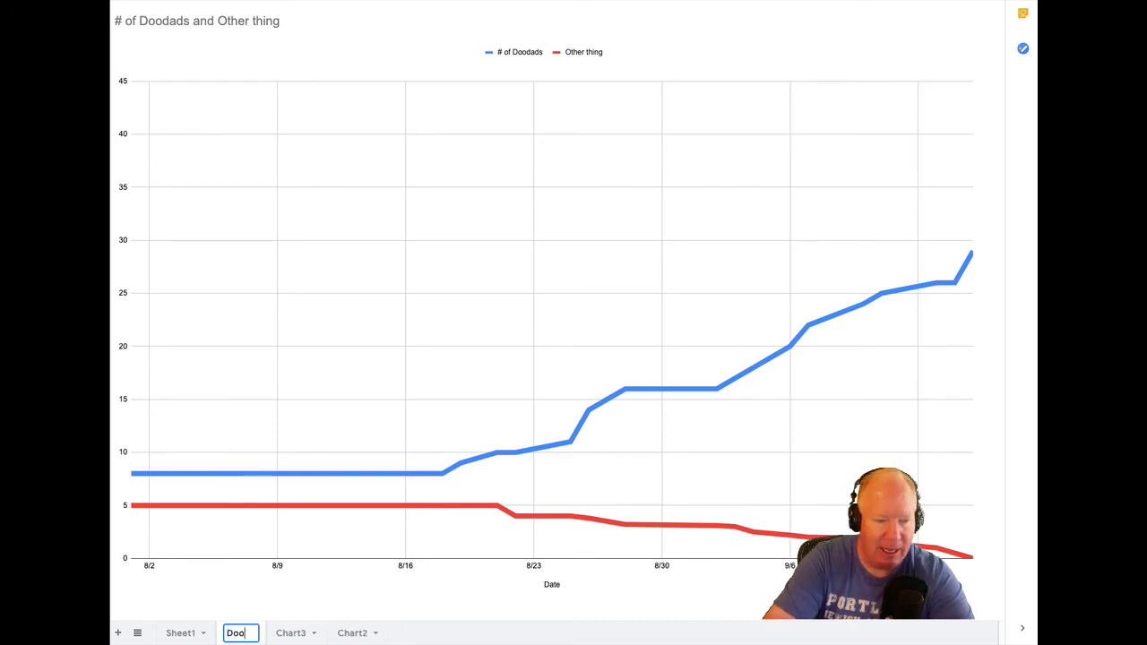
text(dads and Other Things)
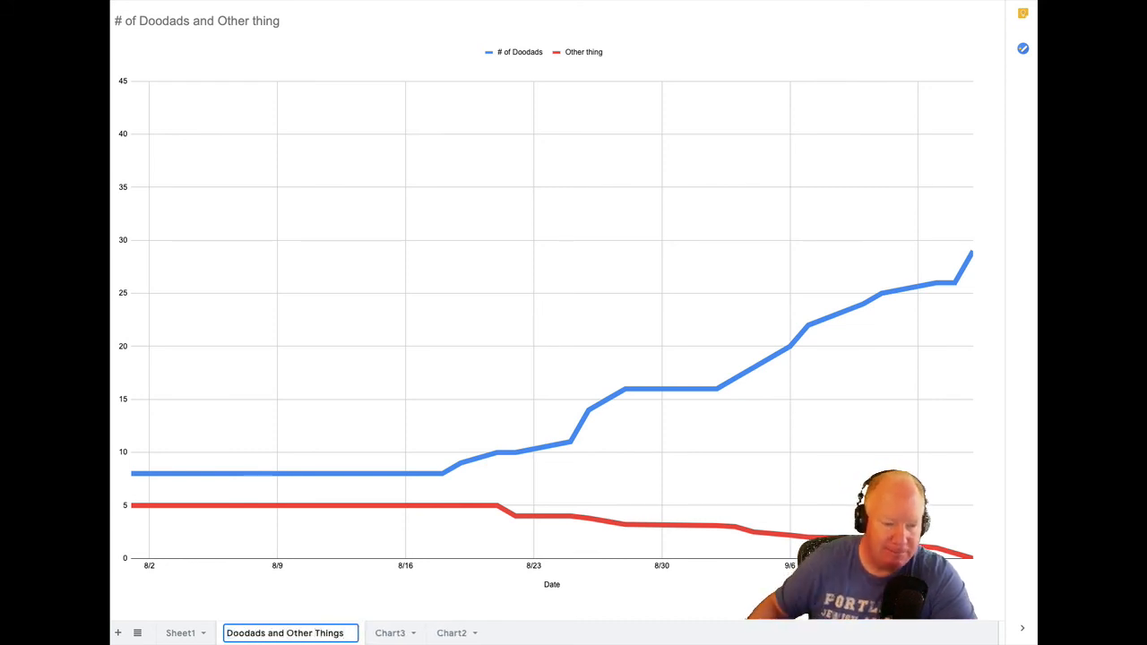
key(Return)
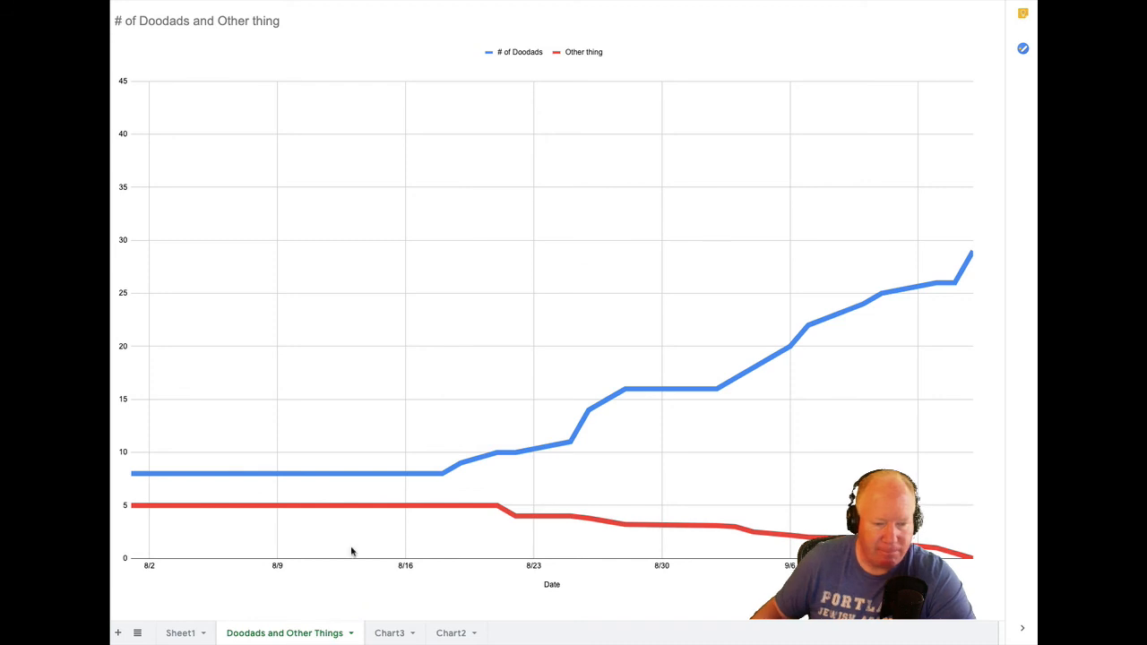
Rename Sheet1 as "Raw Data".
click(205, 634)
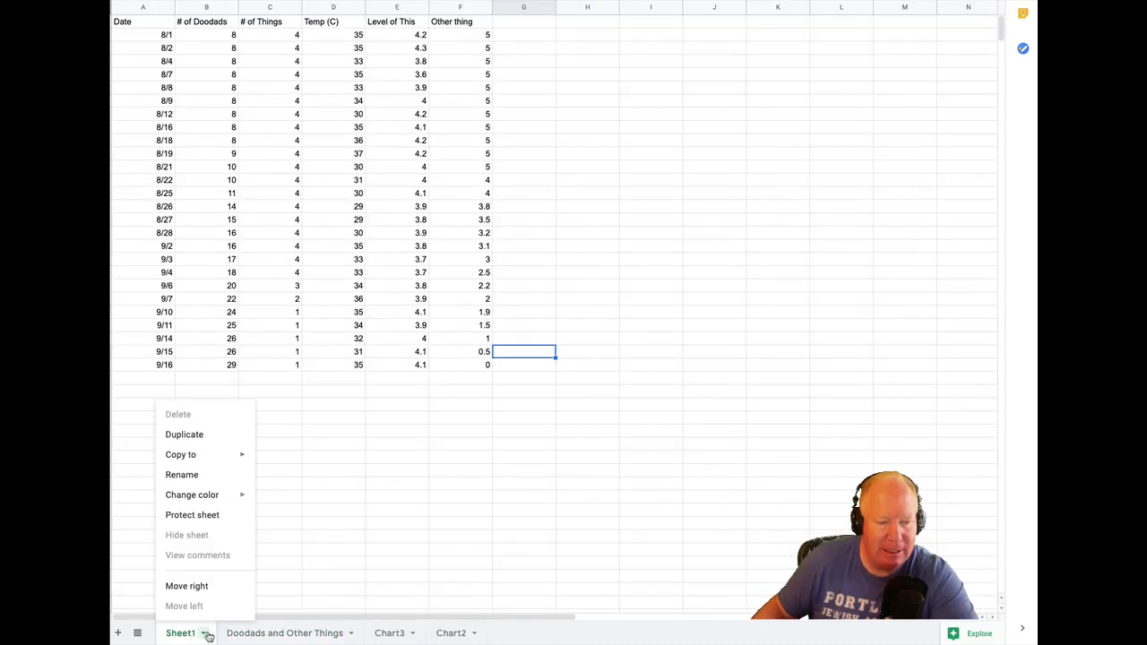
click(196, 478)
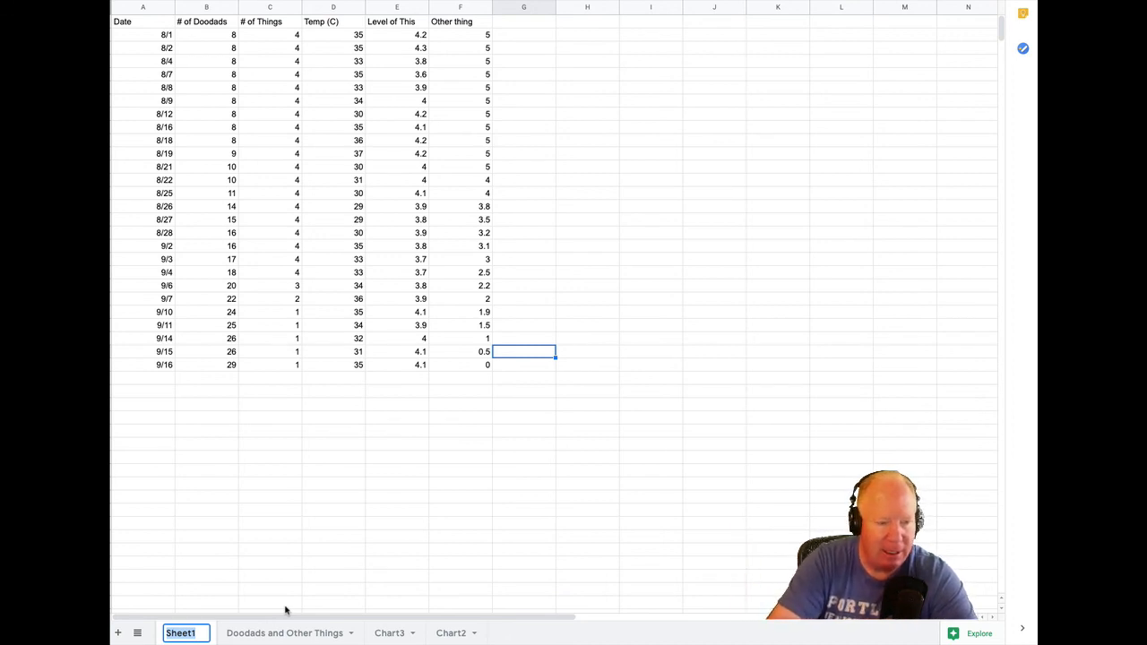
text(Raw Data)
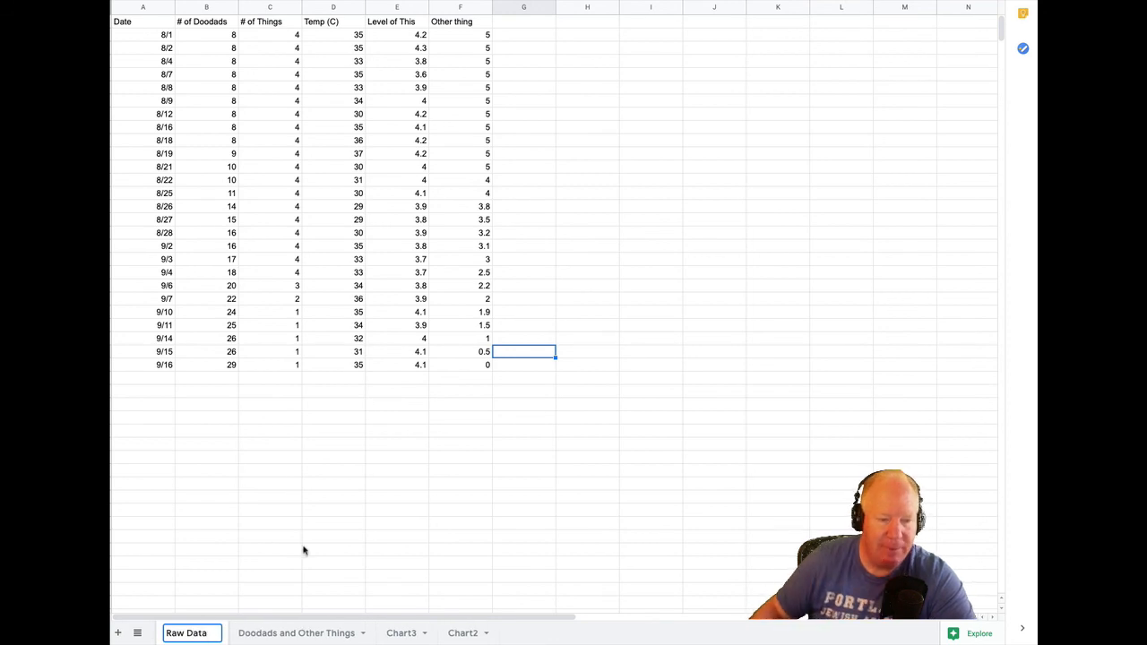
click(292, 546)
Look through the Doodads and Other Things and Chart3 sheets and return to the Raw Data sheet.
click(249, 632)
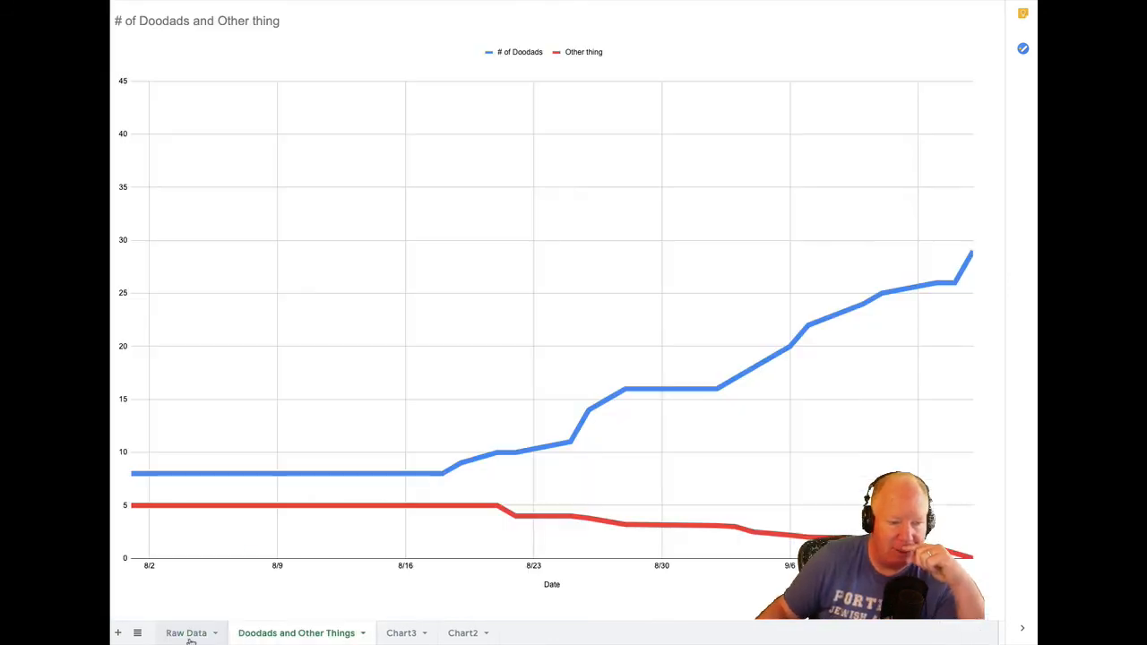
click(190, 636)
click(394, 632)
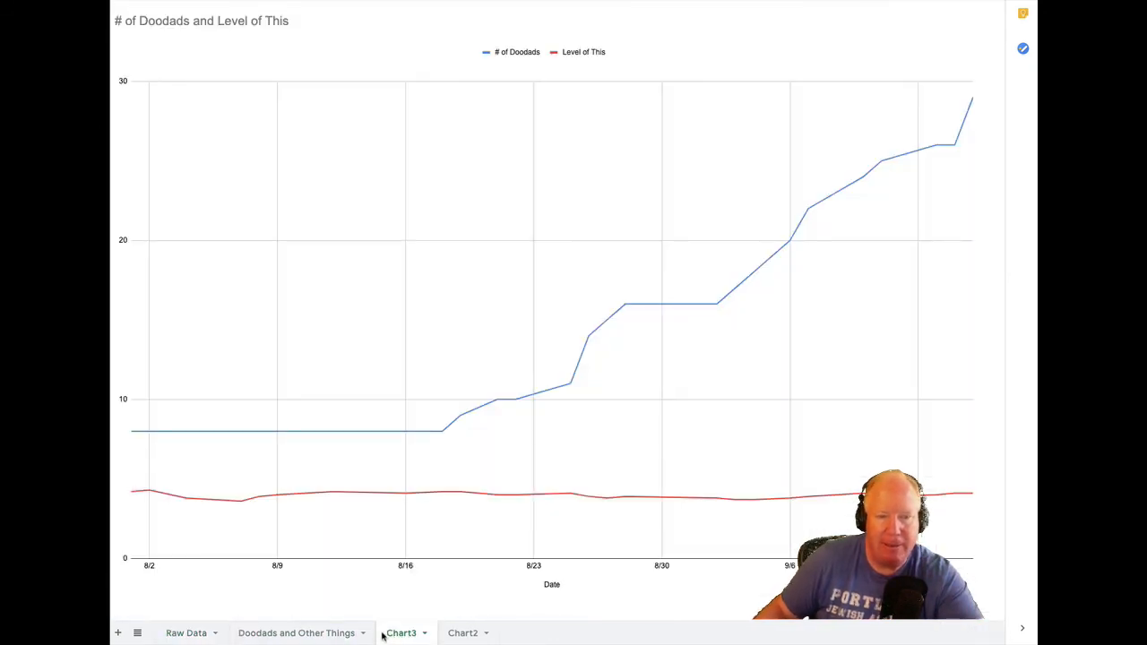
click(294, 632)
click(175, 636)
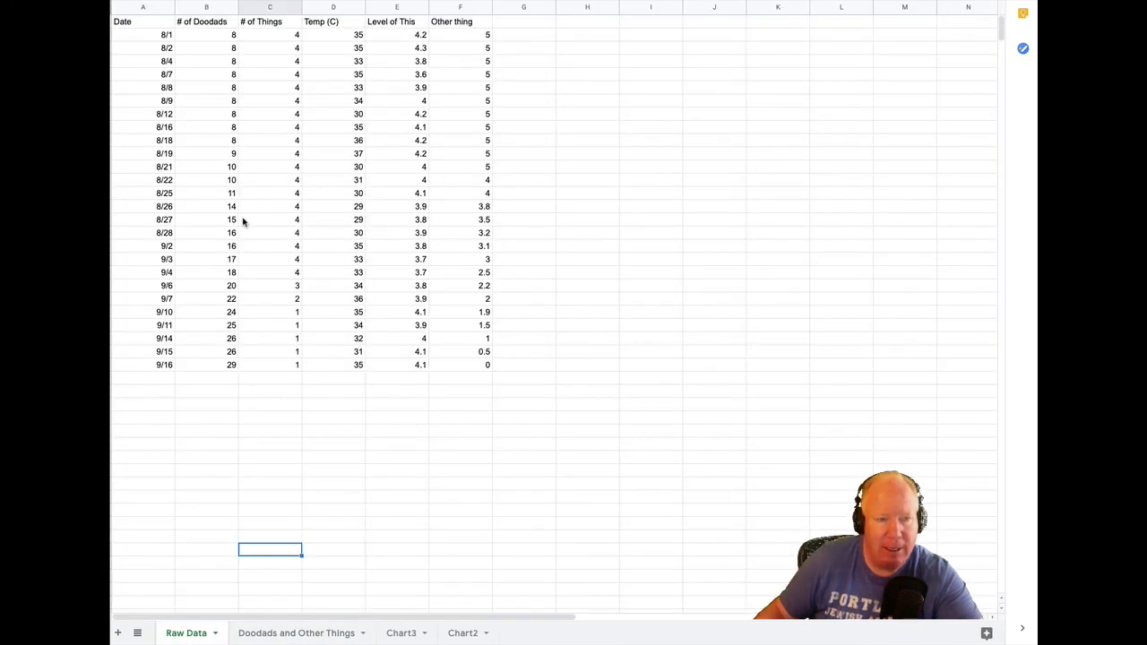
Select the Date, # of Doodads, Temp (C) and Level of This headers with their first three data rows and open Explore for them.
drag(159, 38, 187, 84)
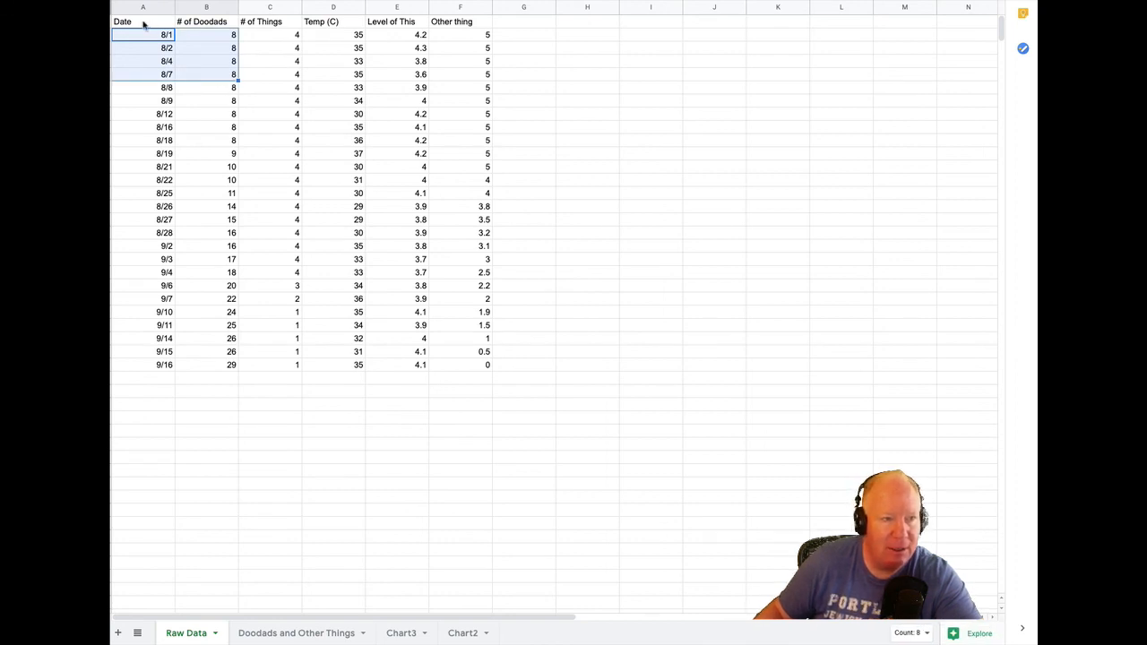
drag(143, 24, 223, 64)
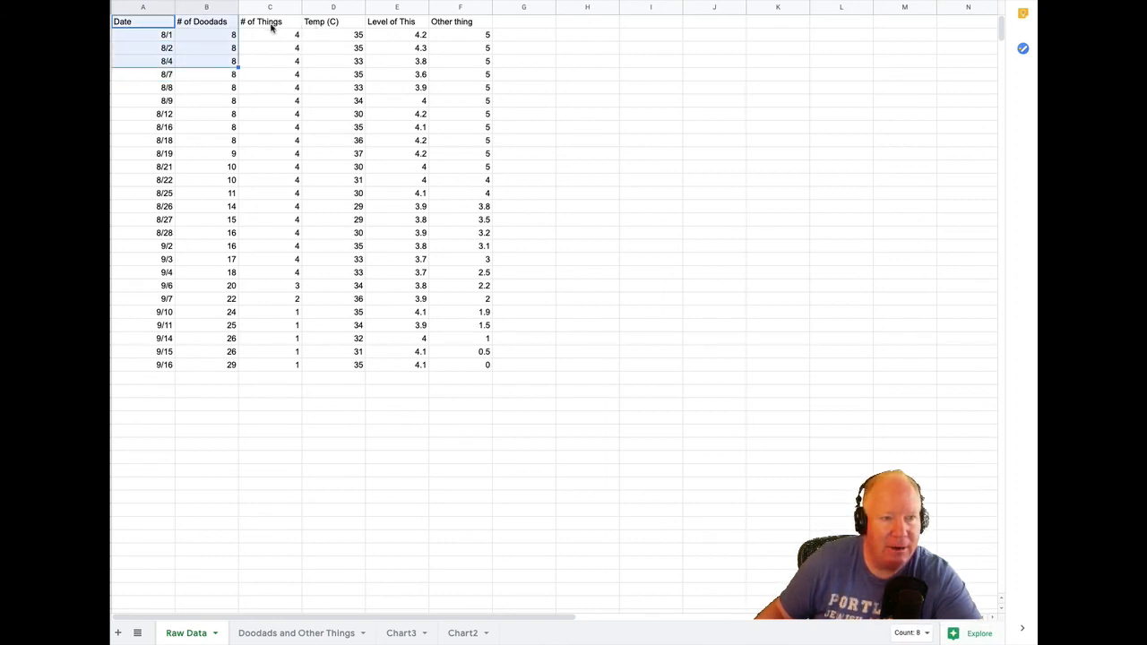
drag(320, 27, 412, 72)
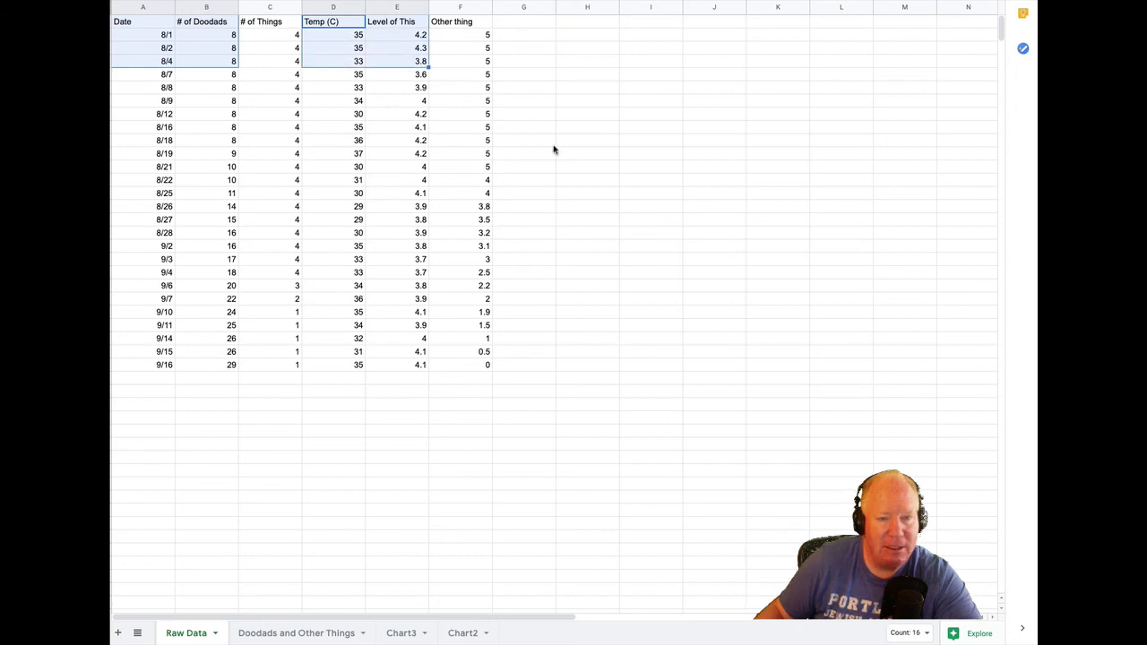
click(960, 634)
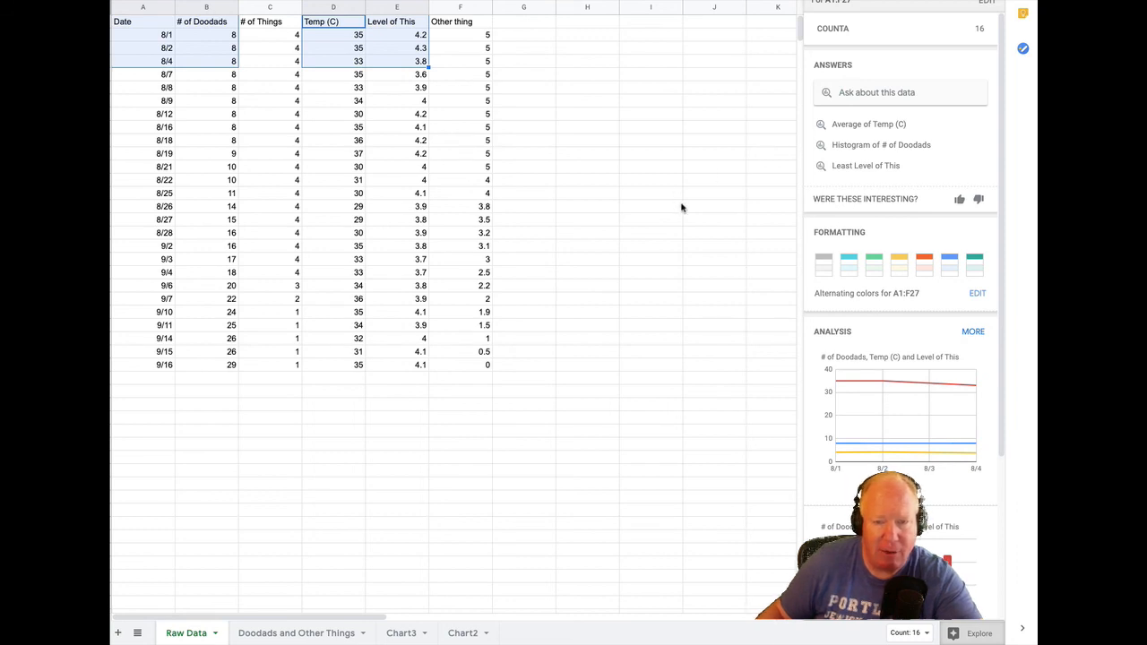
scroll(699, 219, down, 1)
scroll(825, 291, down, 3)
scroll(822, 269, up, 3)
scroll(508, 161, up, 1)
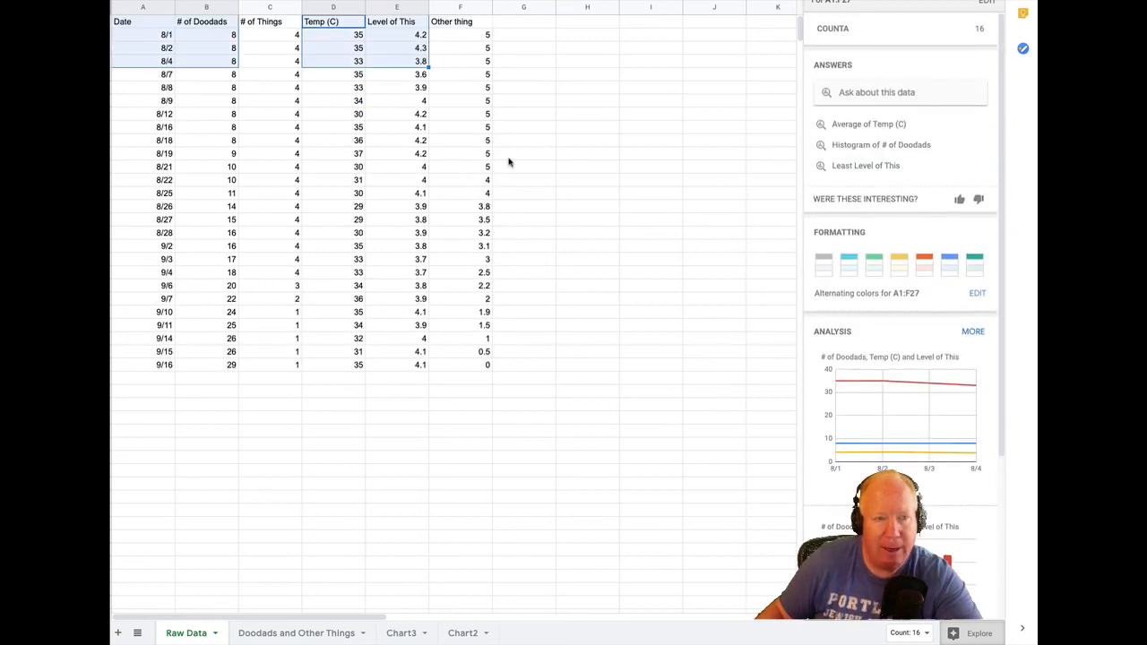